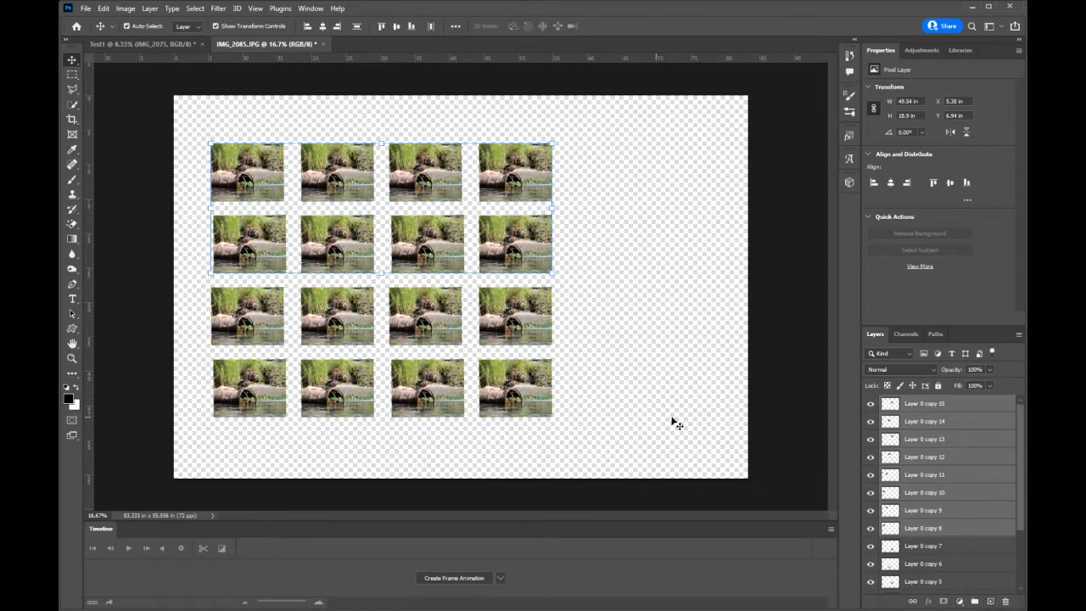
Delete the twelve pictures in the top three rows of the grid, keeping only the bottom row.
click(978, 439)
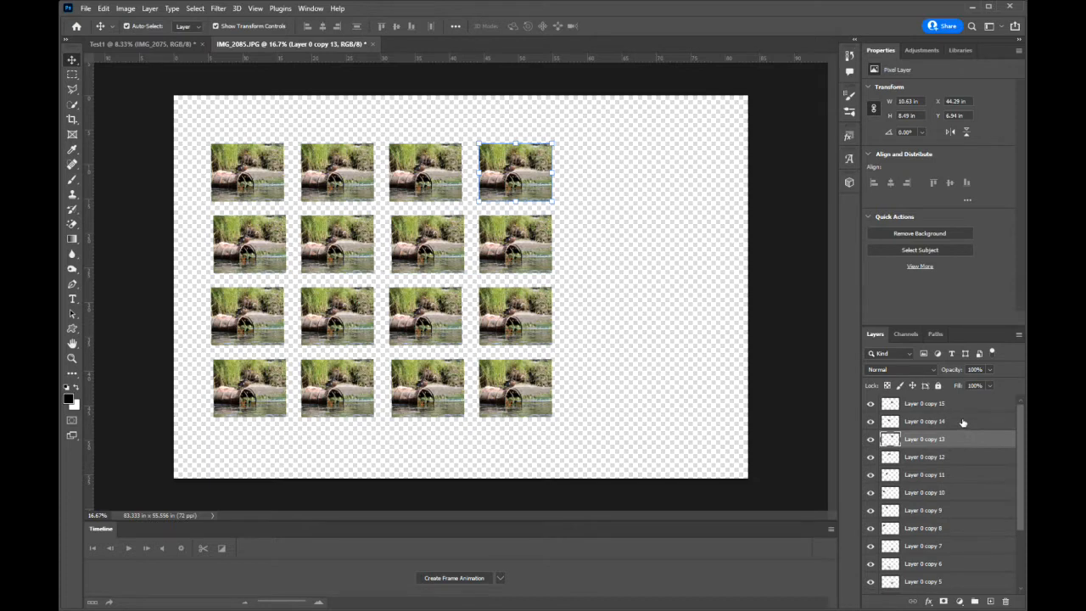
click(962, 421)
click(962, 437)
click(961, 458)
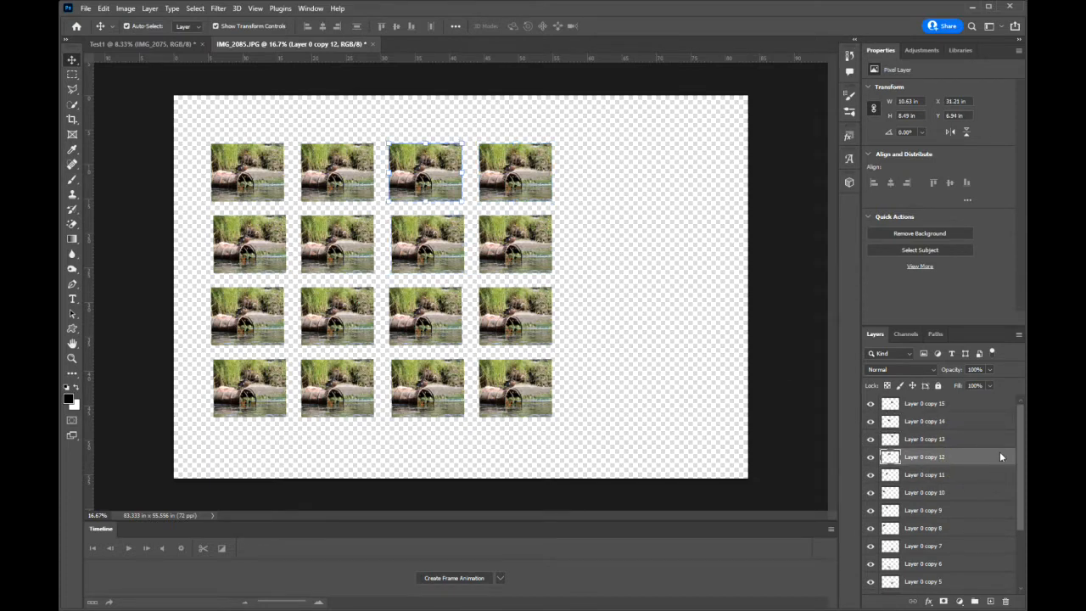
mouse_move(1017, 435)
mouse_down()
mouse_move(1017, 463)
mouse_move(1018, 421)
mouse_up()
drag(605, 154, 255, 313)
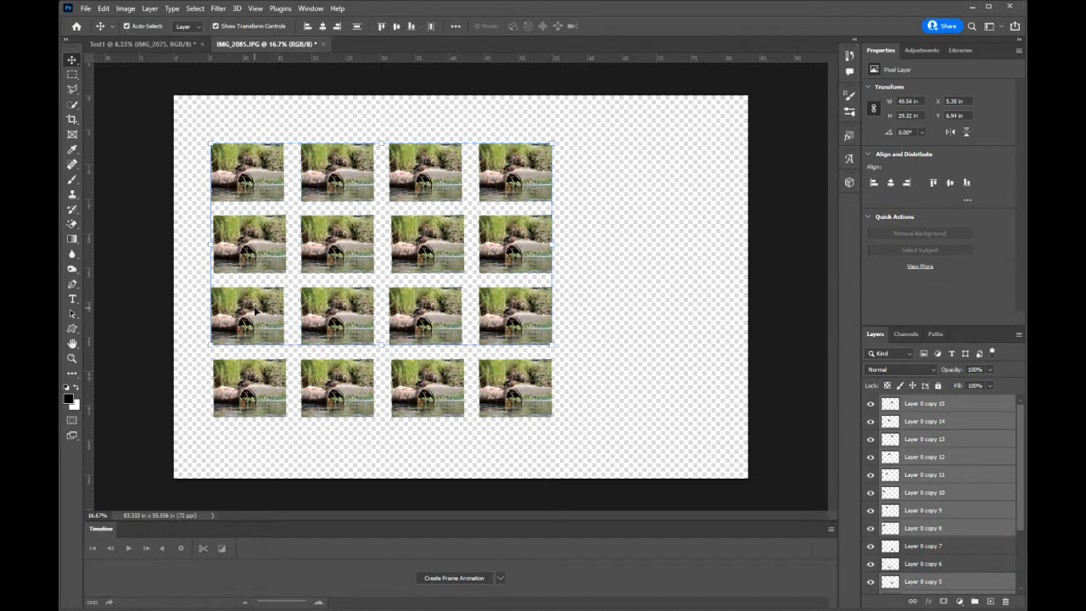
key(Delete)
Enlarge the Layer 0 copy 7 picture to about 19.6 in wide and Layer 0 copy 6 to about 143%, overlapping them near the canvas's upper-left corner.
drag(515, 382, 444, 220)
drag(426, 382, 560, 300)
drag(445, 236, 330, 228)
key(Return)
drag(566, 307, 390, 282)
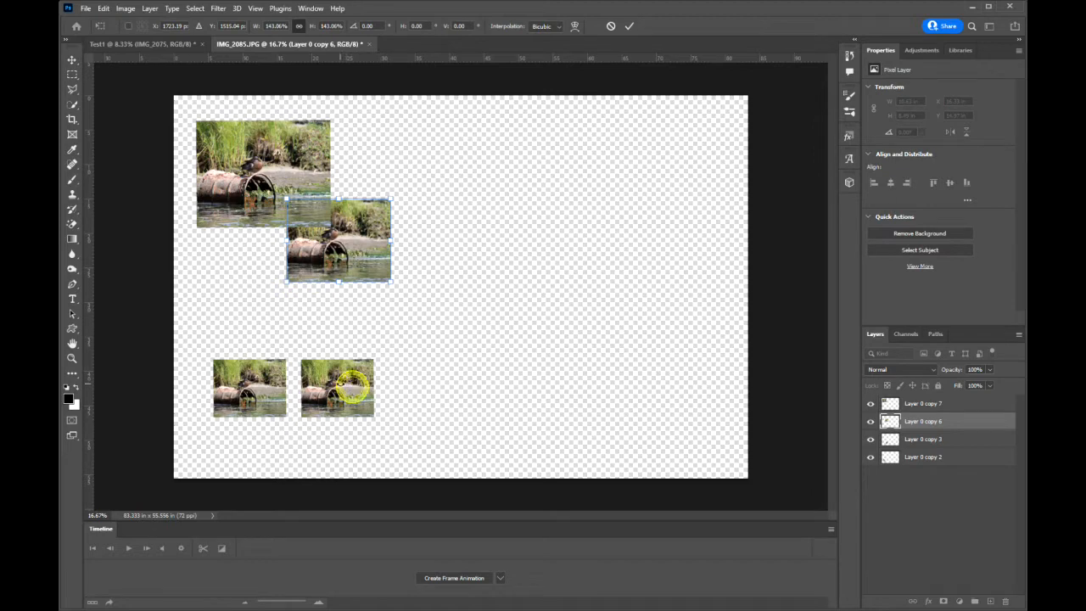
click(629, 25)
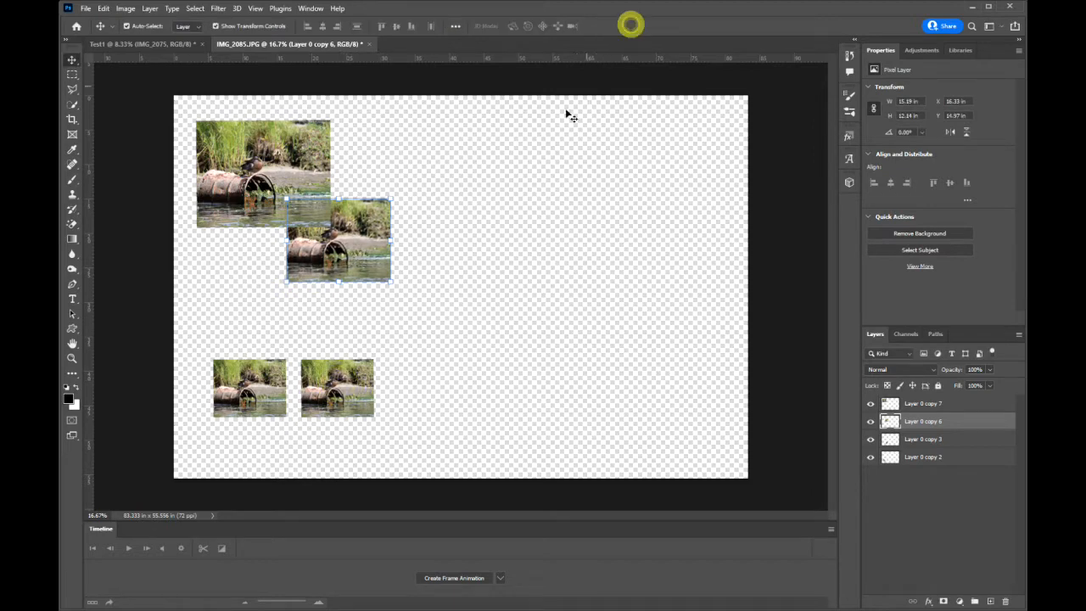
Enlarge the Layer 0 copy 3 picture to about 159% and Layer 0 copy 2 to about 169%, continuing the overlapping diagonal down the canvas.
drag(342, 381, 393, 256)
key(ctrl+t)
drag(429, 312, 470, 350)
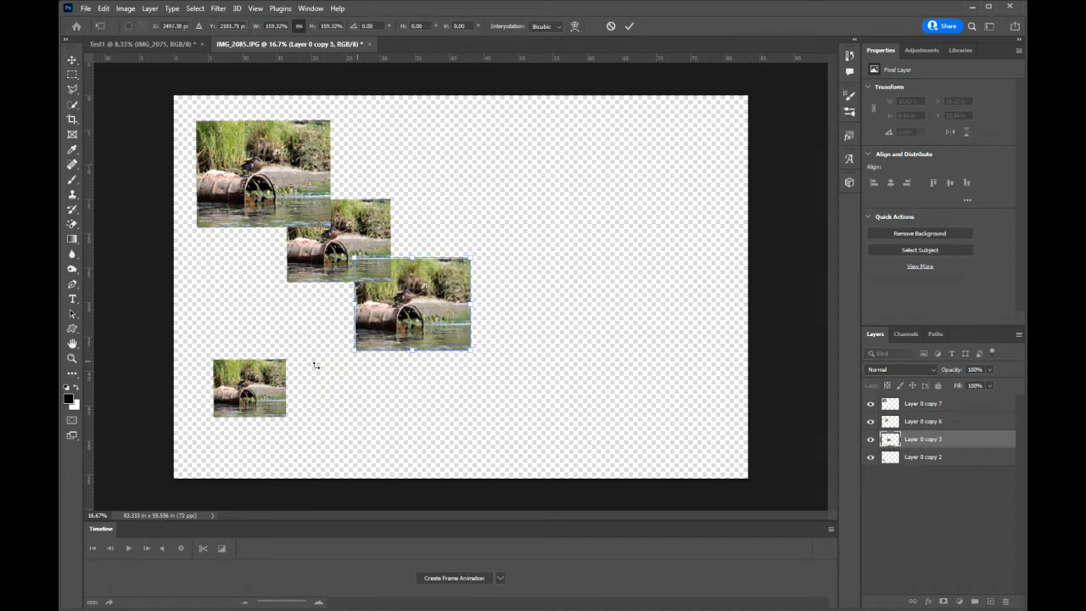
click(628, 25)
drag(276, 373, 484, 339)
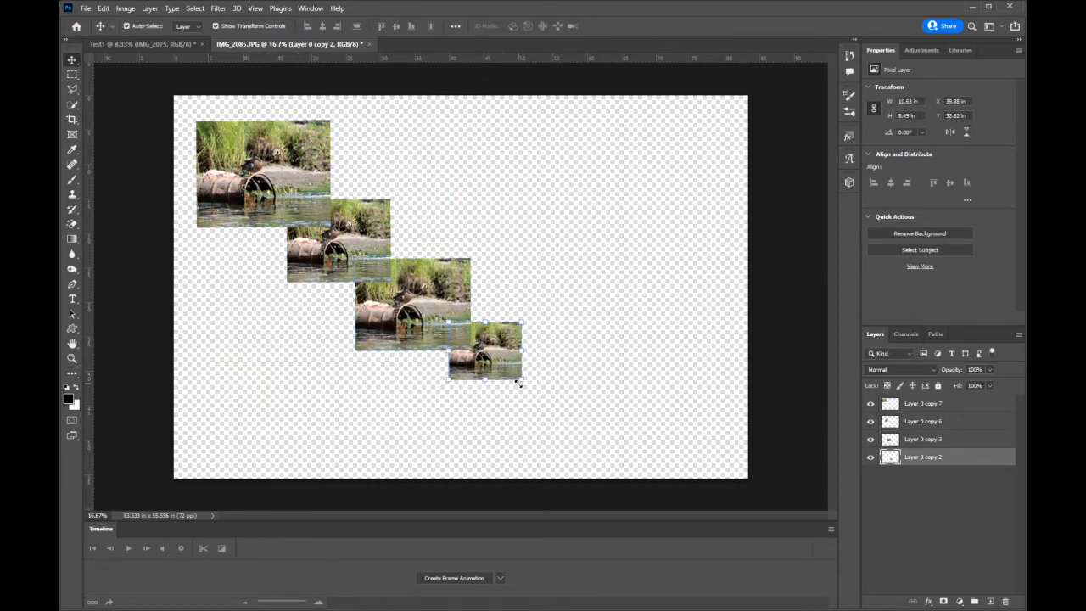
drag(523, 379, 571, 419)
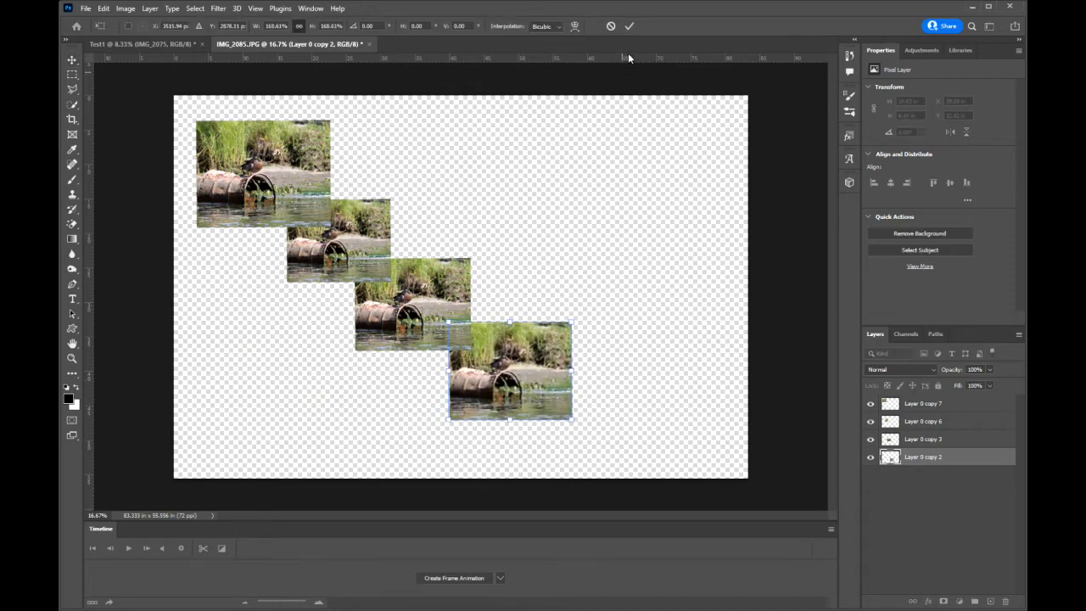
click(630, 27)
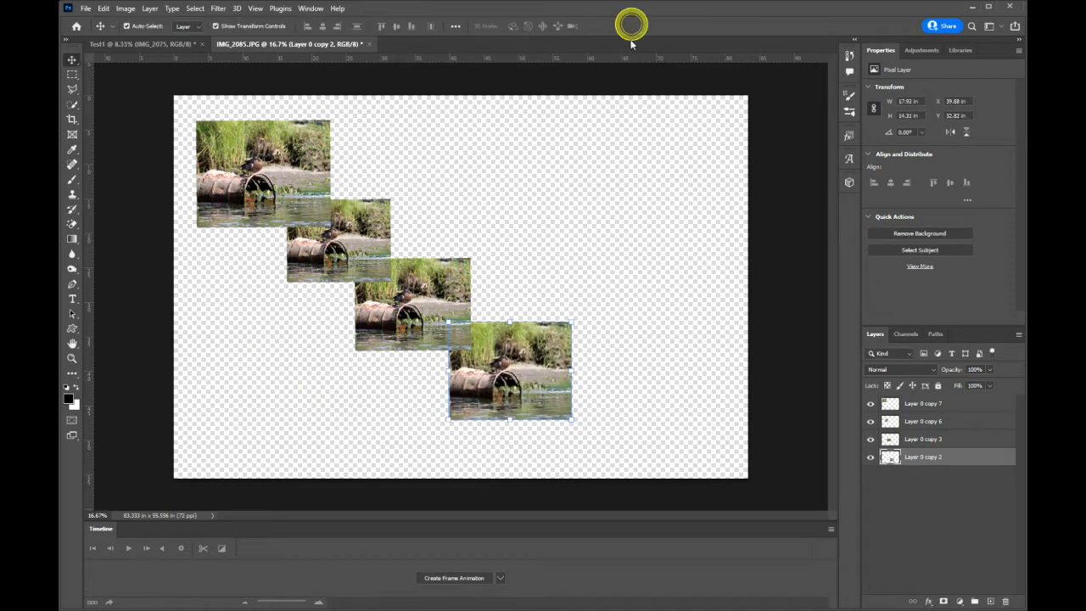
Reposition the Layer 0 copy 7 picture to about X 5.2, Y 4.3 in and the Layer 0 copy 6 picture to about X 20.4, Y 17.5 in.
click(273, 173)
mouse_move(271, 159)
mouse_down()
mouse_move(280, 179)
mouse_move(270, 177)
mouse_move(278, 171)
mouse_up()
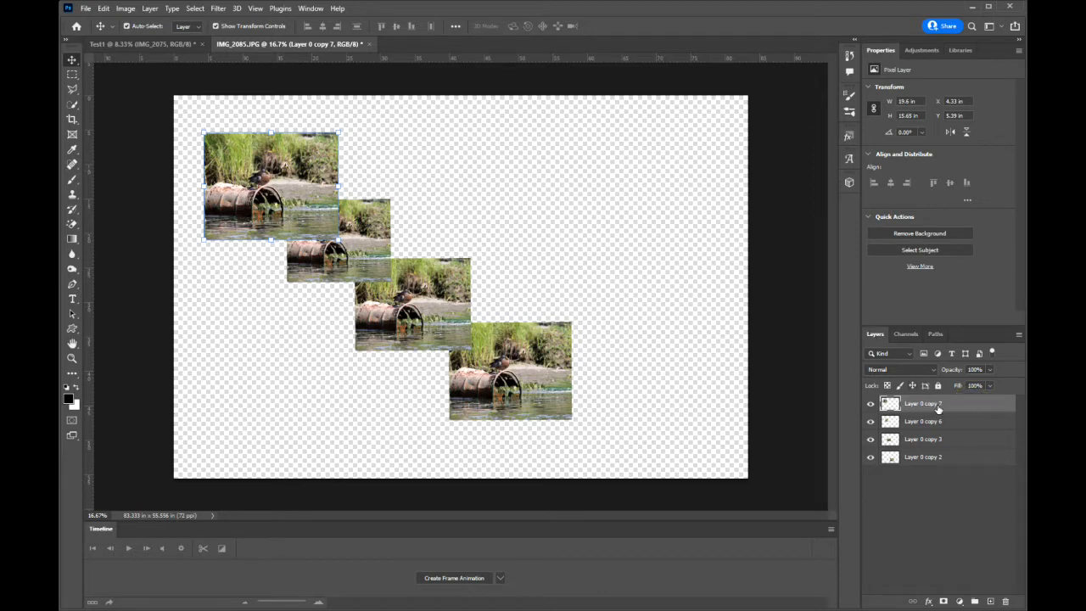
mouse_move(294, 179)
mouse_down()
mouse_move(324, 227)
mouse_move(386, 250)
mouse_move(486, 324)
mouse_move(514, 322)
mouse_move(430, 252)
mouse_move(303, 177)
mouse_up()
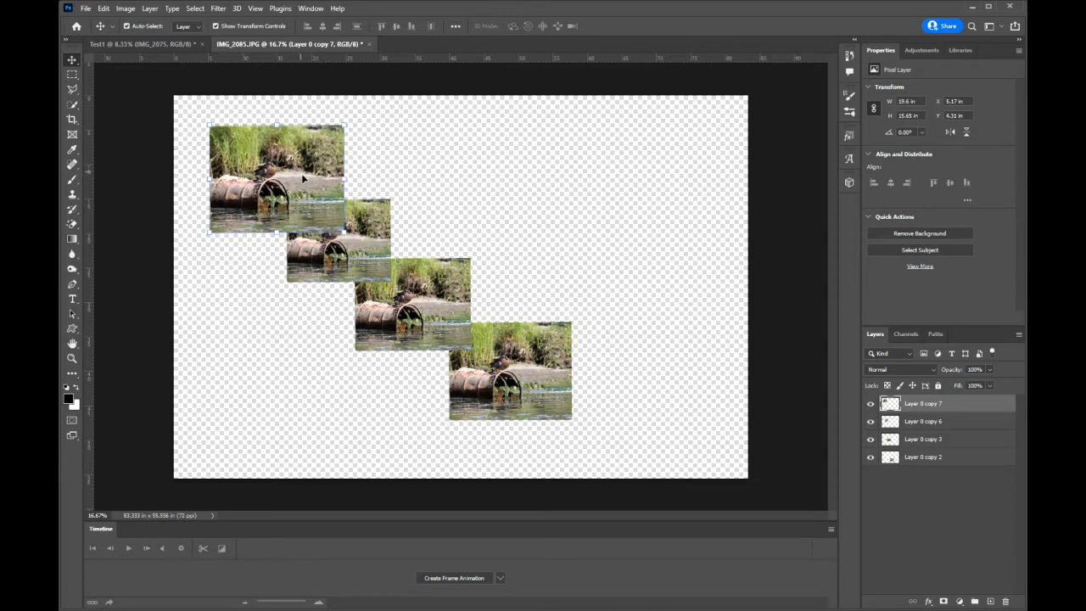
click(374, 242)
mouse_move(373, 243)
mouse_down()
mouse_move(383, 264)
mouse_move(484, 324)
mouse_move(385, 240)
mouse_up()
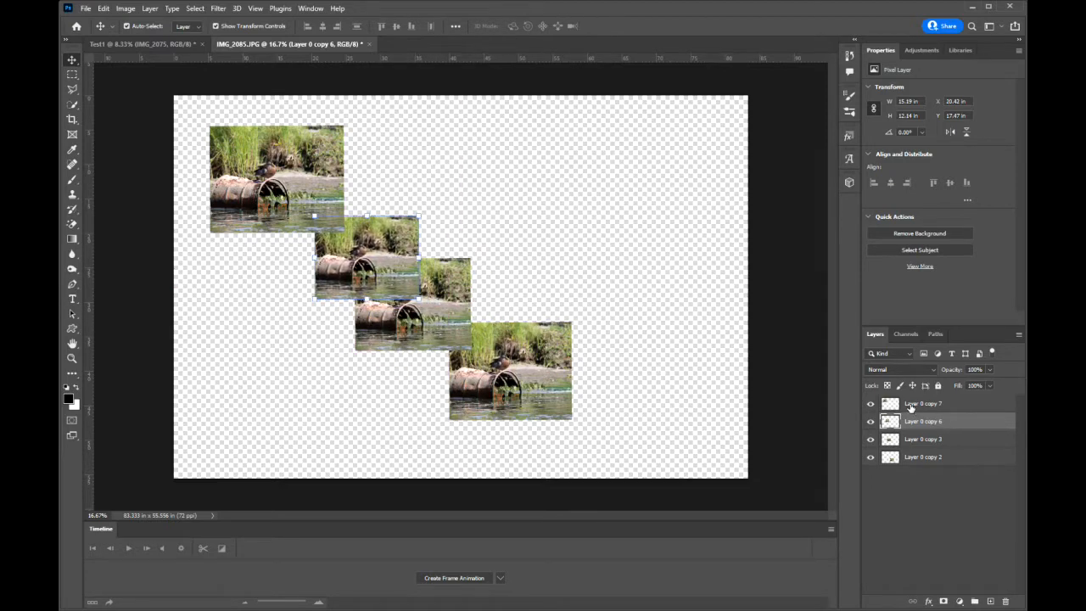
Bring Layer 0 copy 2 to the top of the layer stack and move its picture over Layer 0 copy 3, at about X 40.2, Y 26 in.
click(956, 458)
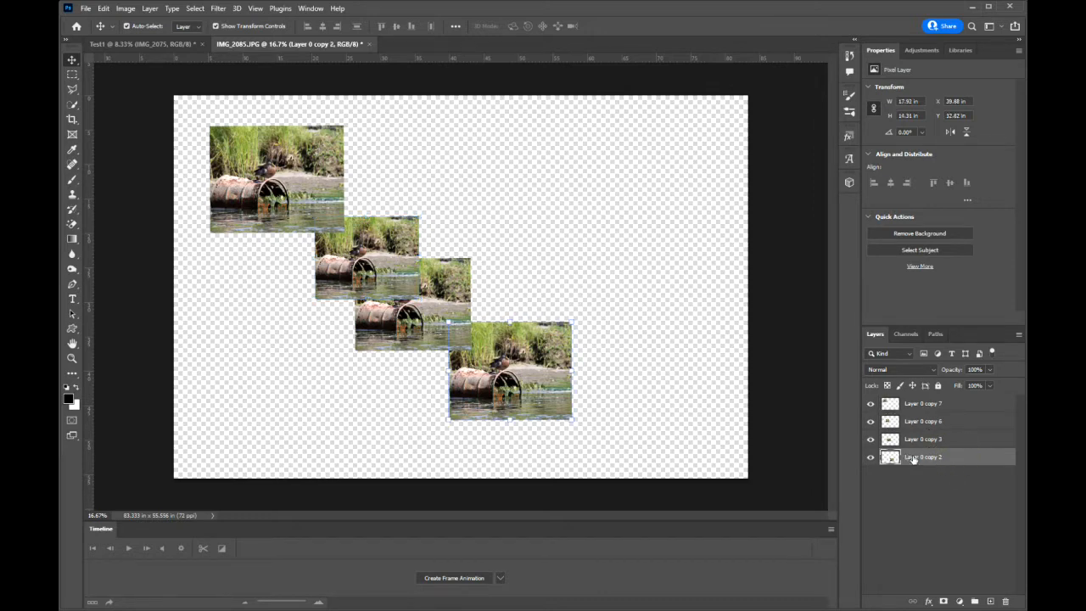
mouse_move(531, 365)
mouse_down()
mouse_move(480, 329)
mouse_move(458, 260)
mouse_move(414, 193)
mouse_move(387, 173)
mouse_move(448, 222)
mouse_move(535, 345)
mouse_move(526, 350)
mouse_up()
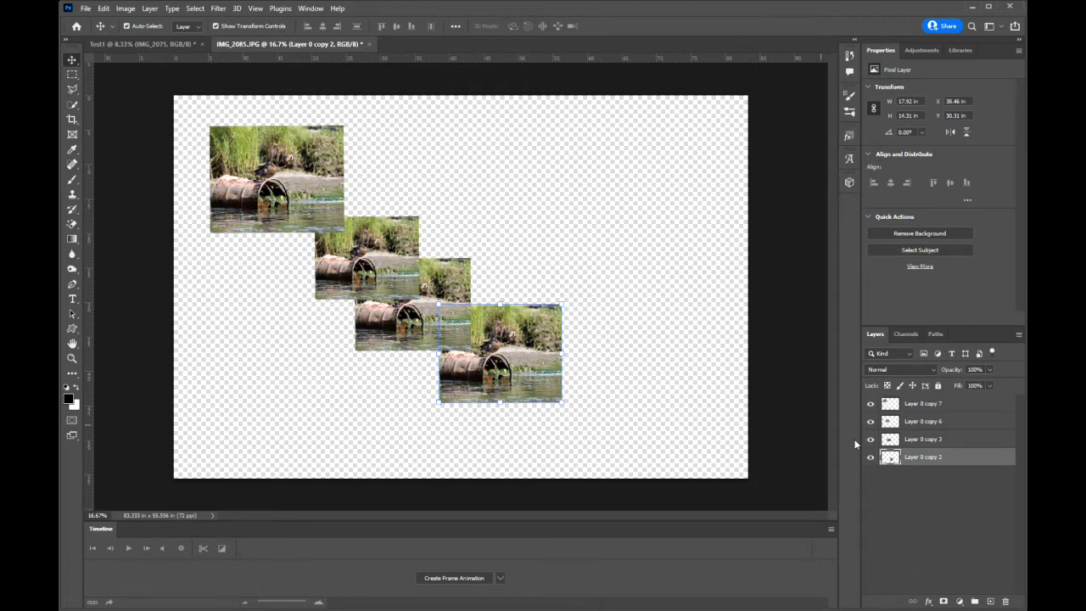
click(952, 457)
drag(952, 458, 957, 403)
drag(517, 331, 535, 316)
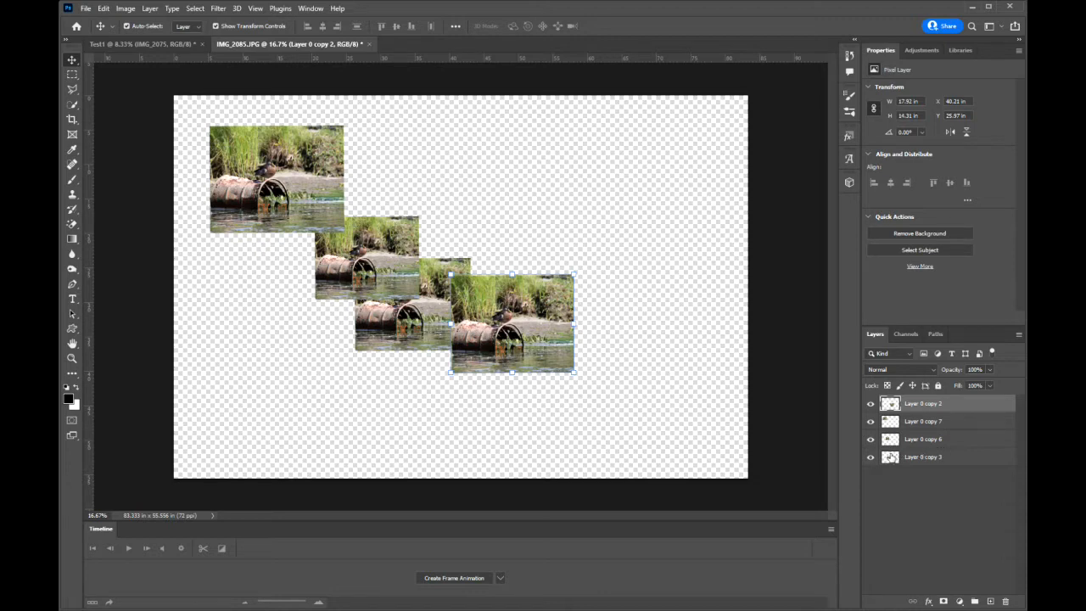
Spread the Layer 0 copy 2 and Layer 0 copy 3 pictures apart on the canvas so they no longer overlap.
drag(500, 312, 606, 260)
click(445, 316)
drag(445, 316, 493, 384)
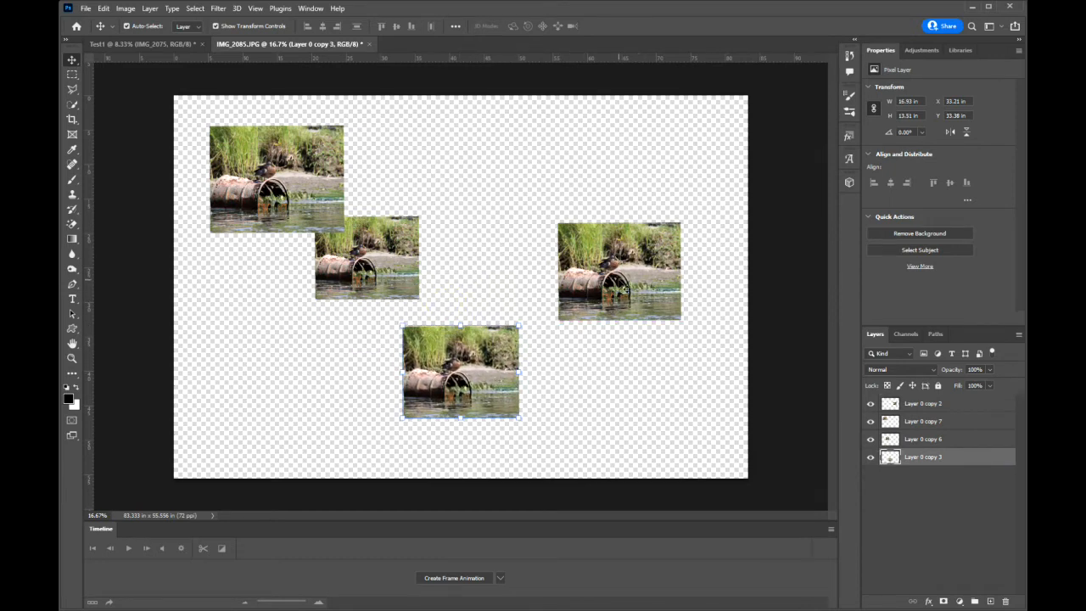
drag(625, 280, 605, 332)
Delete Layer 0 copy 2, Layer 0 copy 3 and Layer 0 copy 6.
key(Delete)
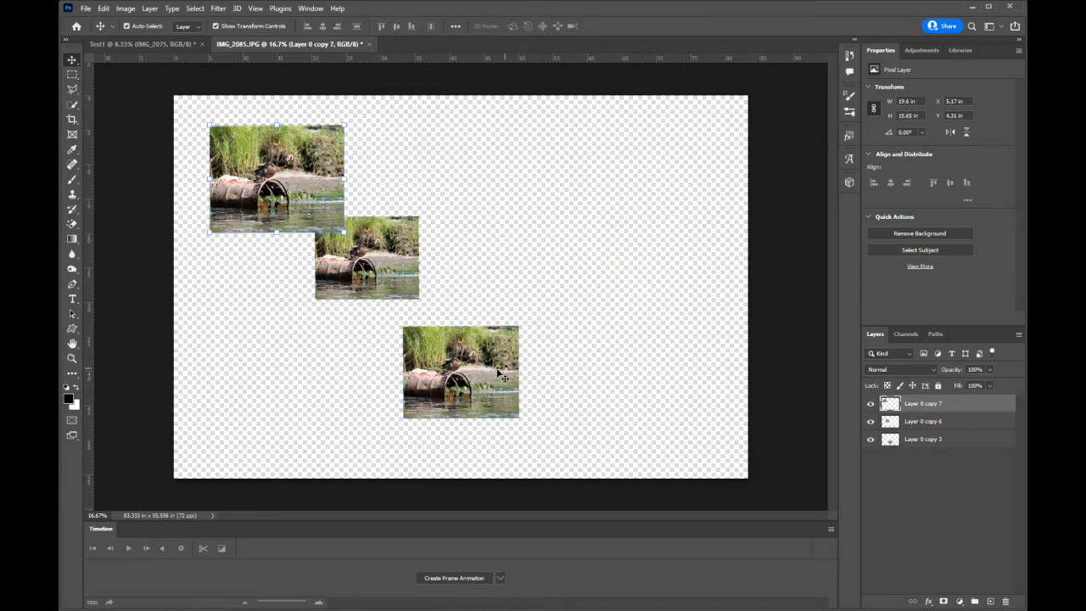
click(478, 373)
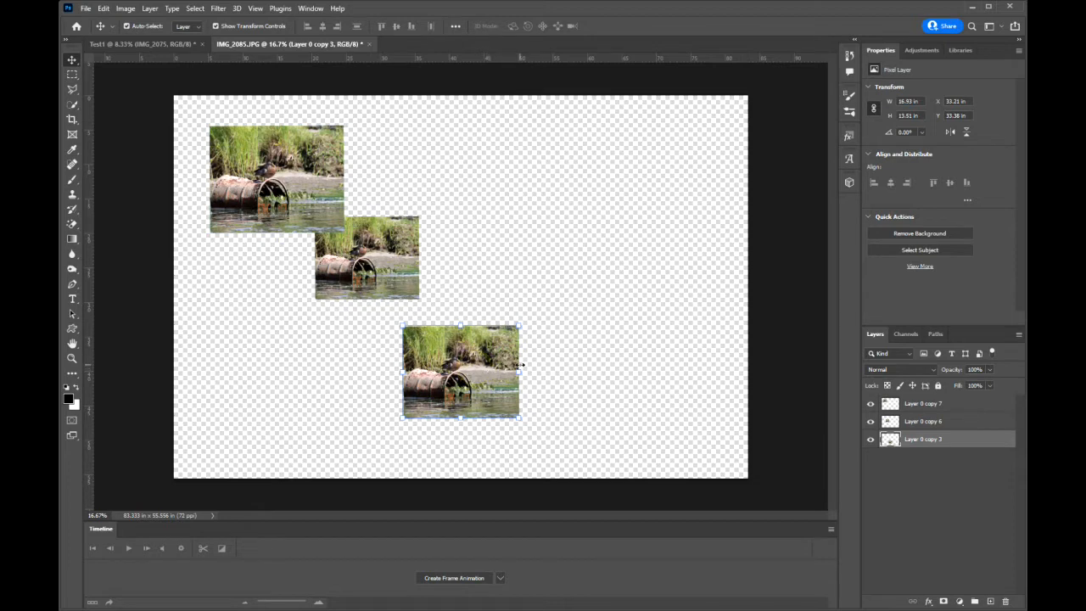
key(Delete)
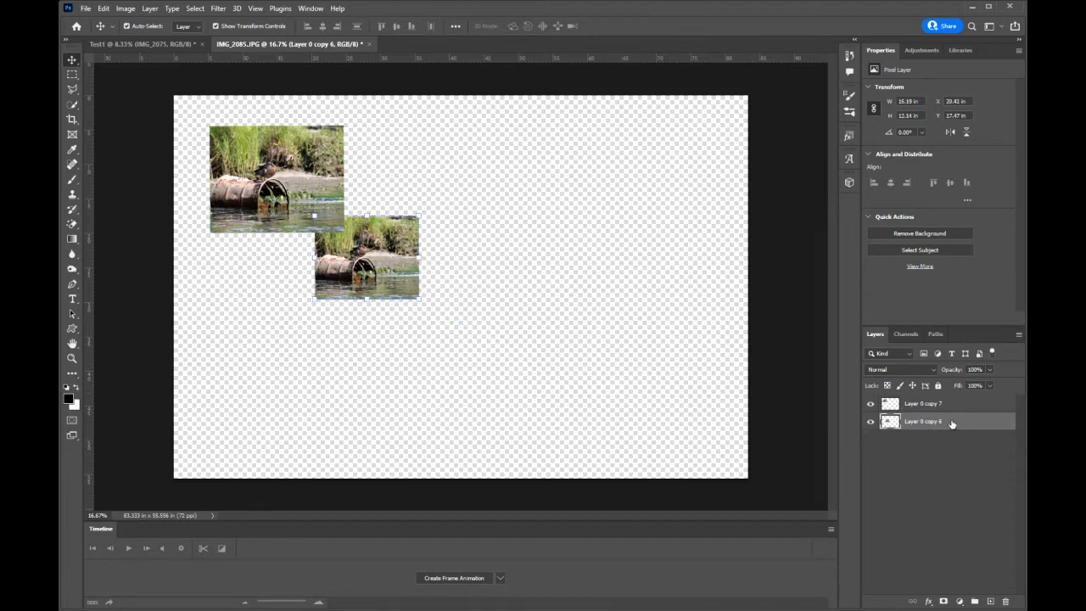
drag(951, 422, 1002, 596)
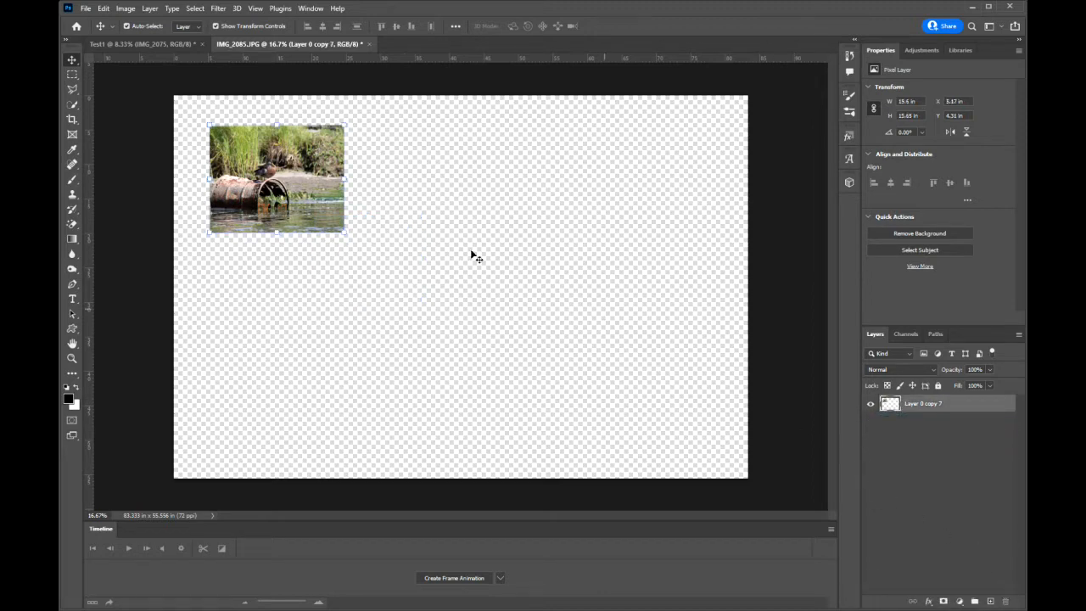
Move the remaining picture toward the canvas's left-centre and enlarge it to about 186%.
drag(300, 181, 321, 214)
drag(363, 261, 461, 376)
mouse_move(413, 296)
mouse_down()
mouse_move(394, 298)
mouse_move(409, 308)
mouse_up()
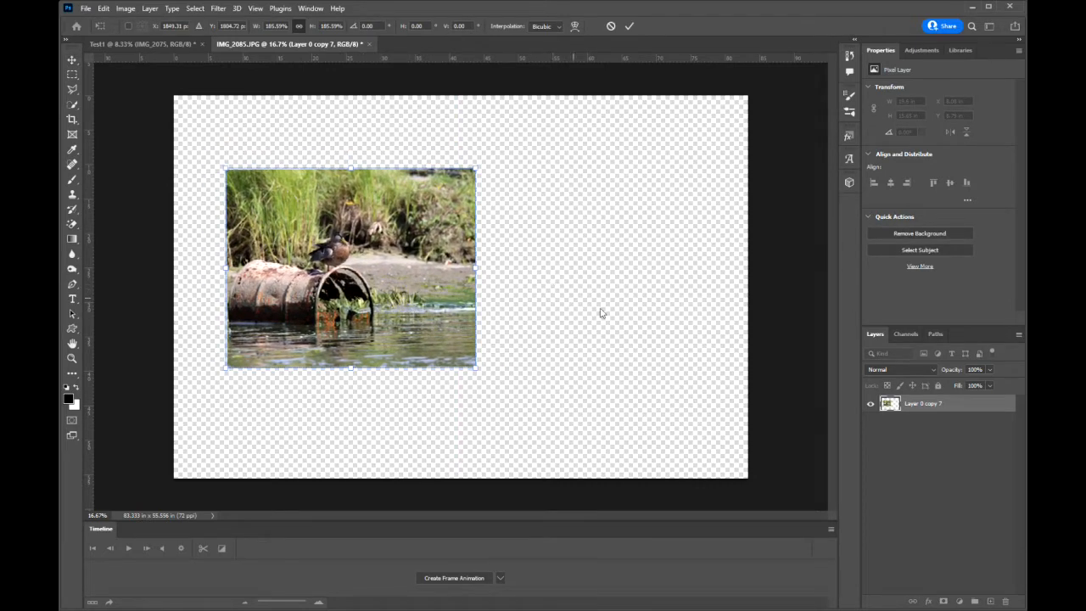
Duplicate Layer 0 copy 7 and place the duplicate overlapping the original's lower-right part, at about X 32.9, Y 15 in.
drag(954, 412, 990, 599)
drag(364, 248, 538, 294)
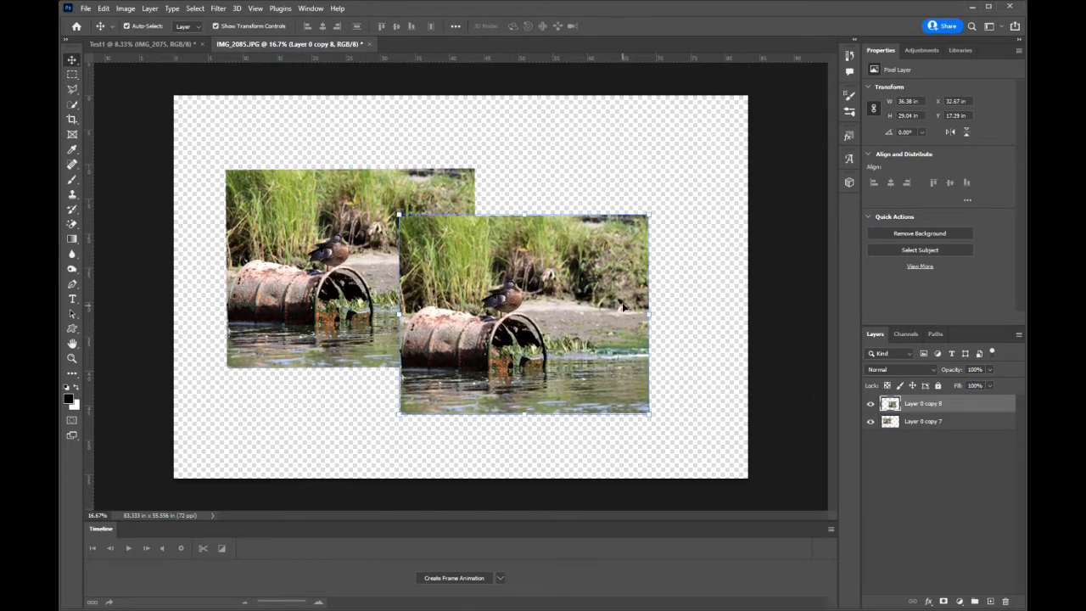
drag(484, 257, 513, 236)
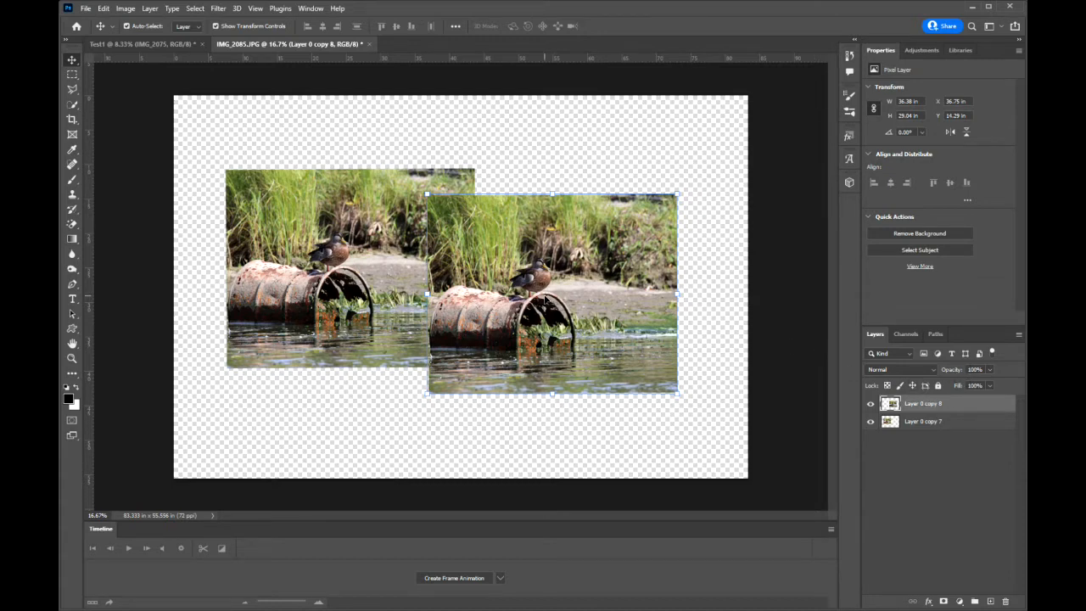
drag(575, 281, 550, 287)
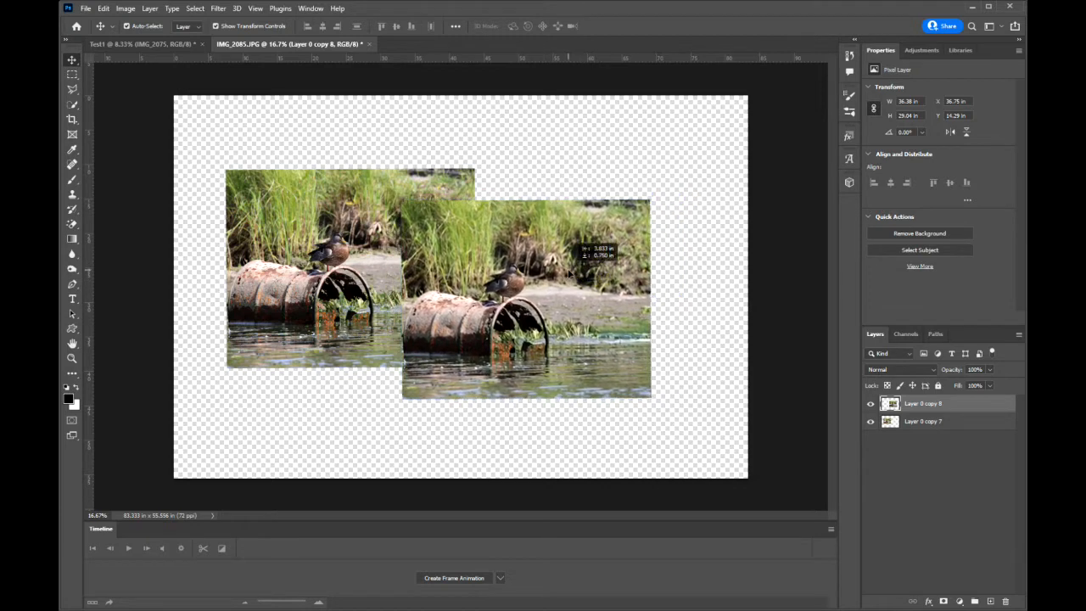
Lower the duplicate layer's opacity to 61% and shift it up over the original's right part, to about X 34.3, Y 11.7 in.
click(990, 369)
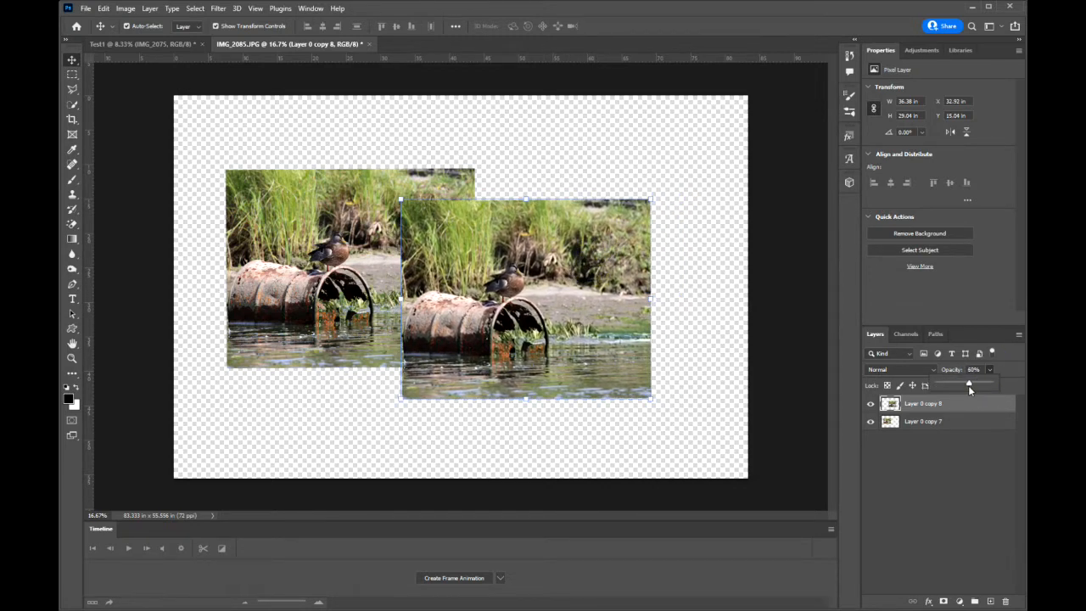
drag(959, 385, 956, 385)
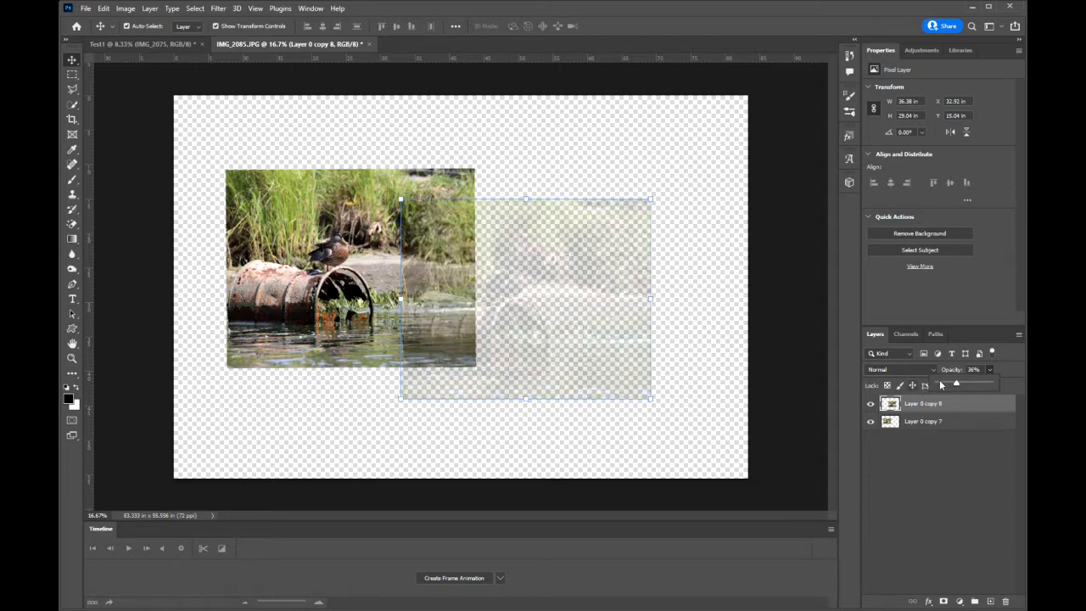
drag(957, 383, 969, 383)
drag(581, 279, 626, 254)
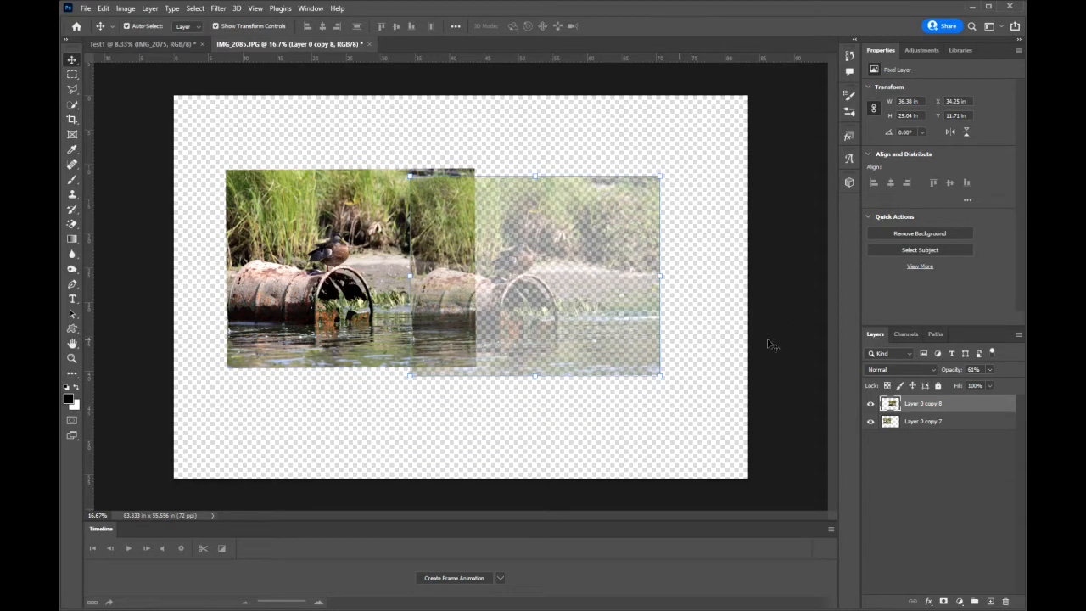
Try lowering the fill of Layer 0 copy 8 to 27%, and return it to 100%.
click(989, 385)
drag(993, 398, 952, 401)
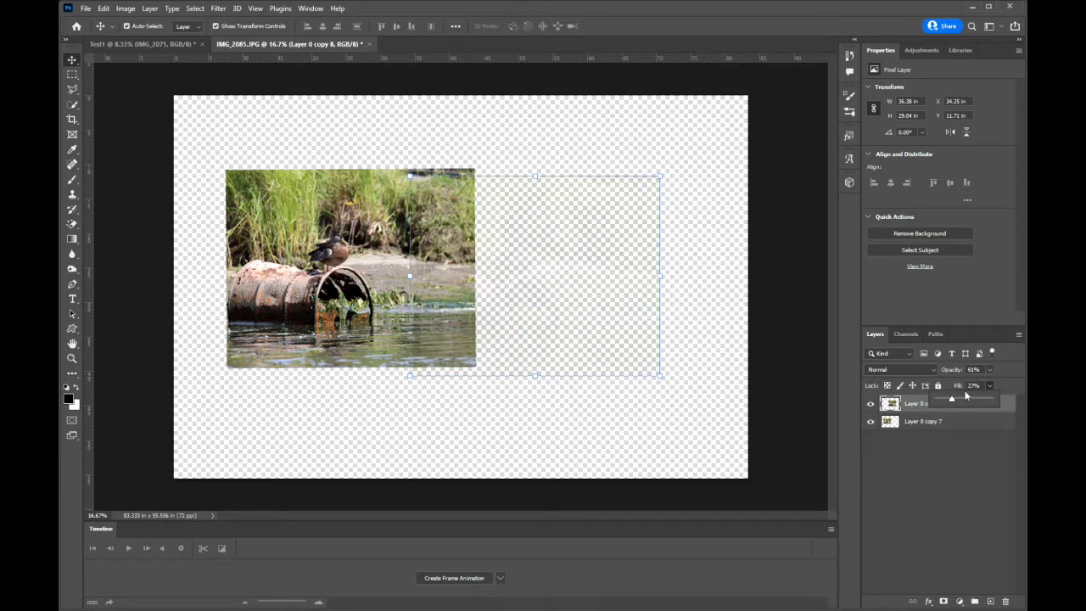
drag(951, 402, 991, 397)
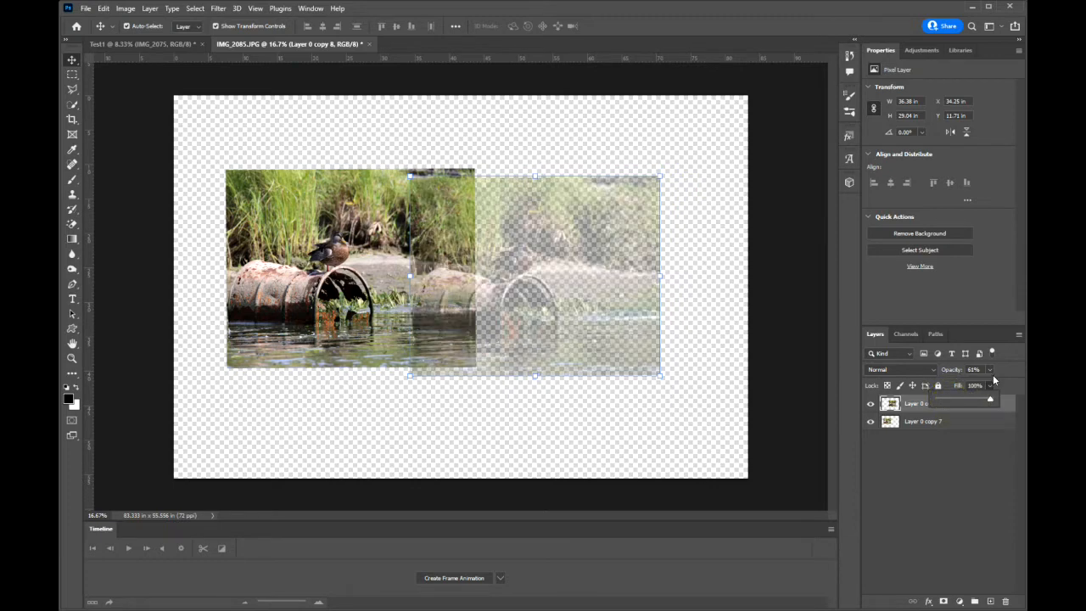
Restore the opacity of Layer 0 copy 8 to 100% and set its fill to 77%.
click(989, 369)
drag(991, 382, 1022, 391)
click(1003, 361)
click(990, 385)
drag(991, 402, 961, 405)
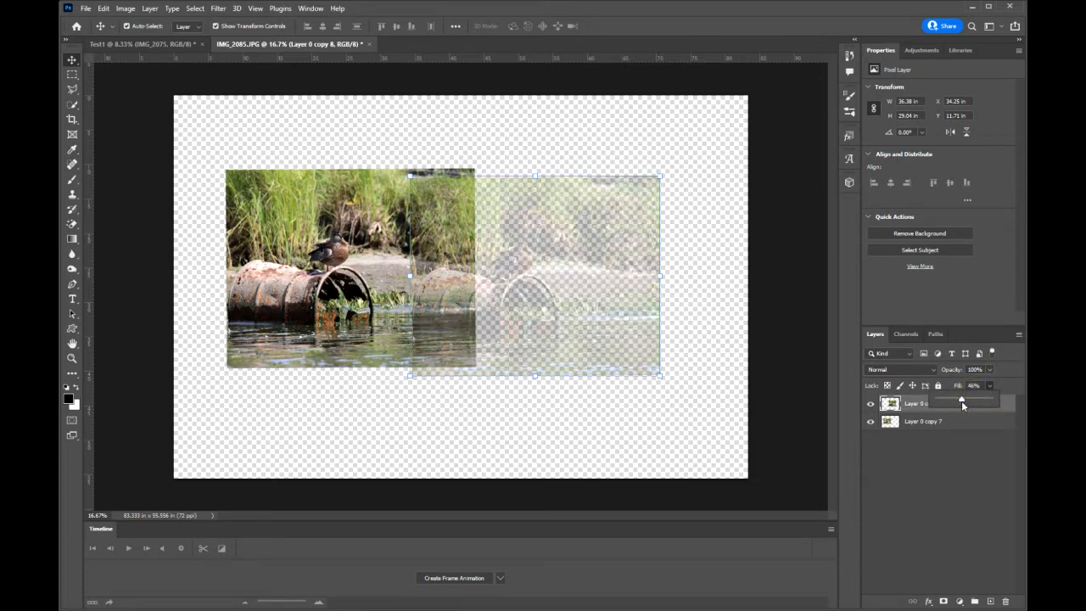
drag(964, 397, 977, 398)
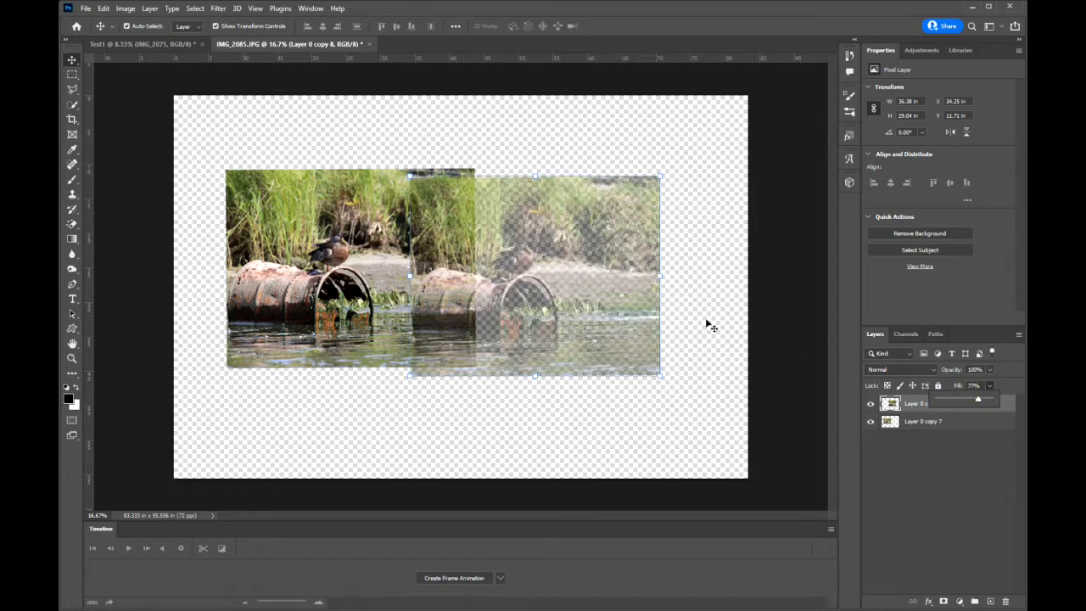
Move the semi-transparent duplicate clear of the original picture, and delete Layer 0 copy 8.
drag(559, 247, 638, 197)
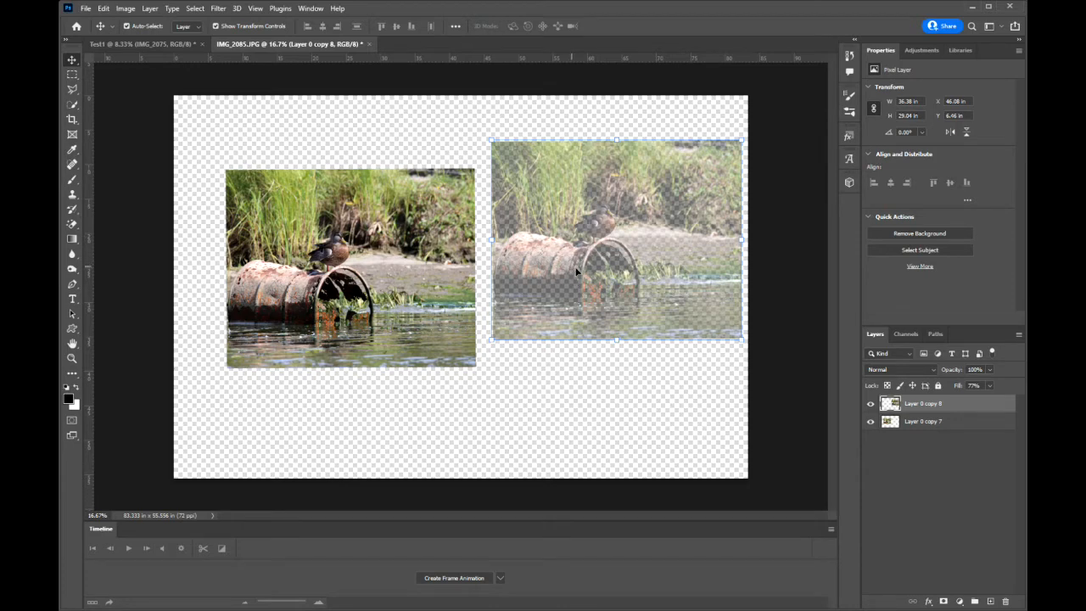
drag(966, 404, 1005, 601)
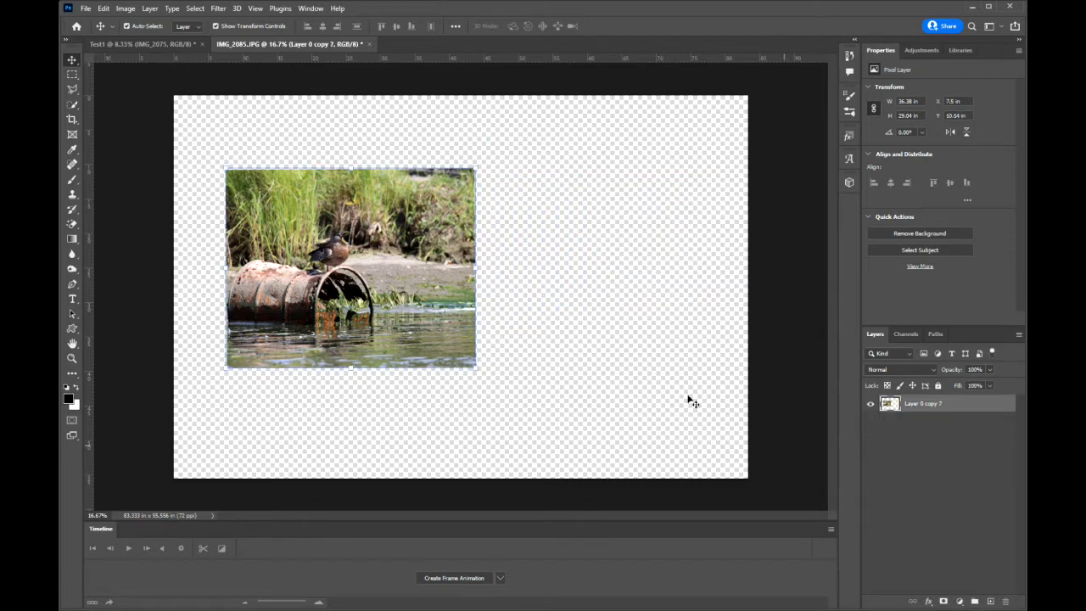
Enlarge the remaining picture from the canvas's upper-left corner to about 231% so it covers the canvas, and lower its opacity to 47%.
drag(334, 228, 280, 147)
drag(427, 286, 819, 470)
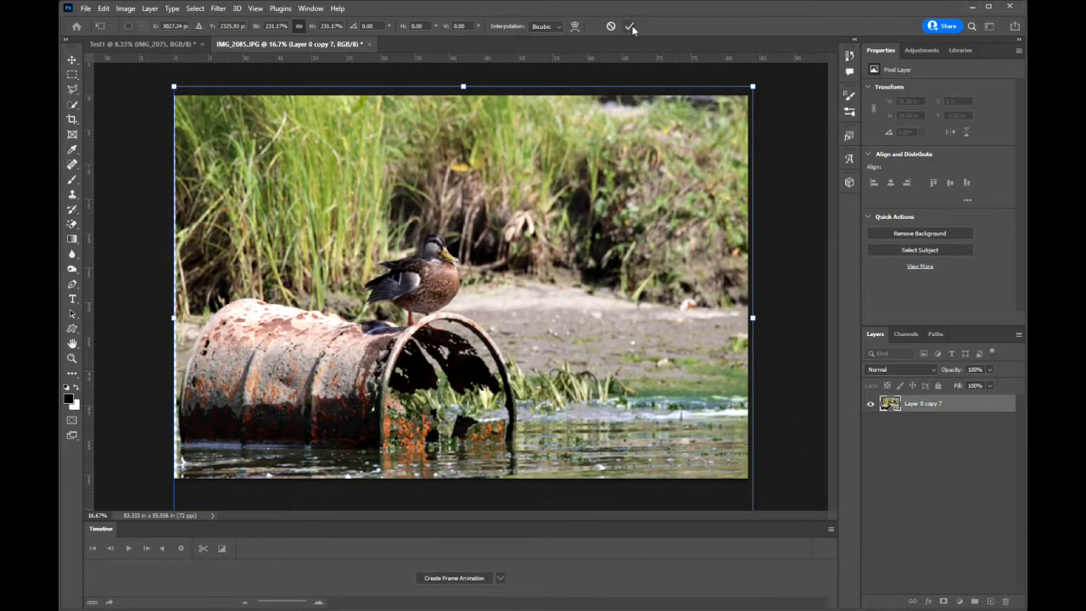
click(629, 27)
click(989, 369)
click(961, 384)
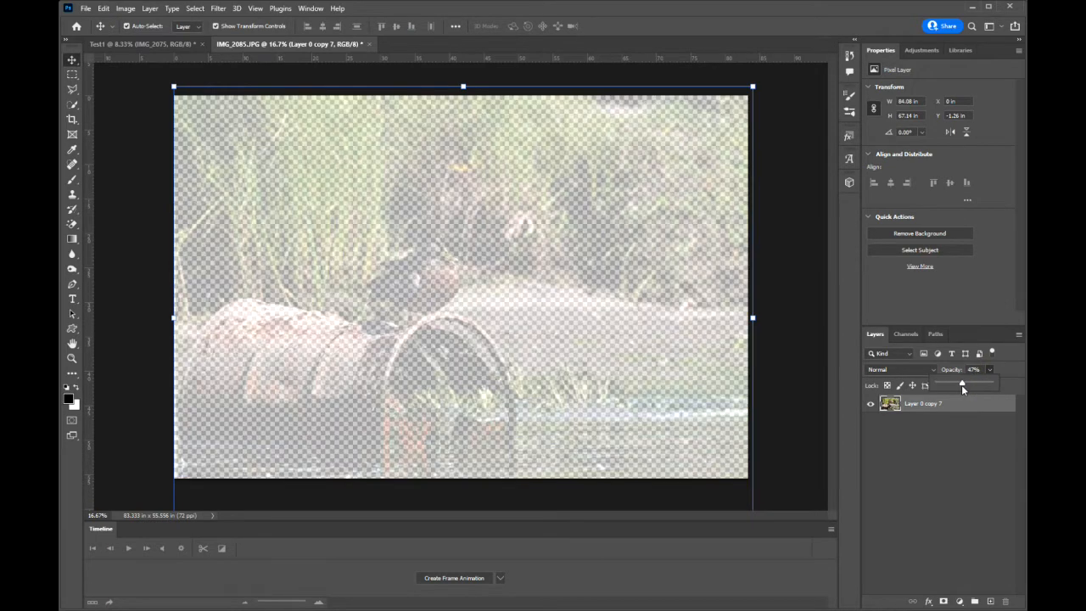
Add a text layer over the picture at 300 pt in Rage Italic, and enter the person's full name.
click(72, 299)
click(312, 246)
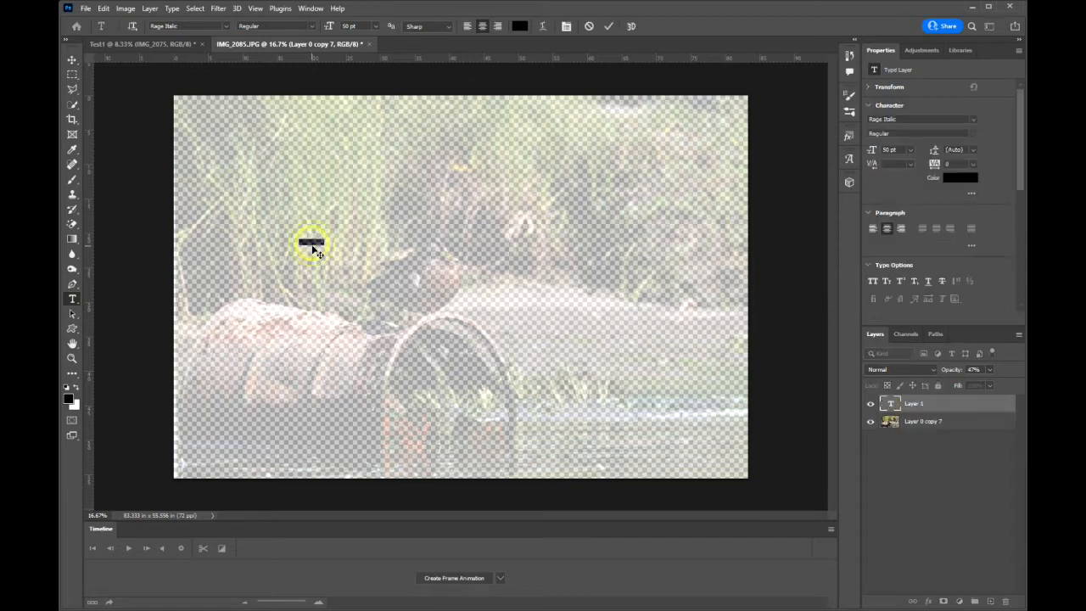
drag(362, 28, 342, 26)
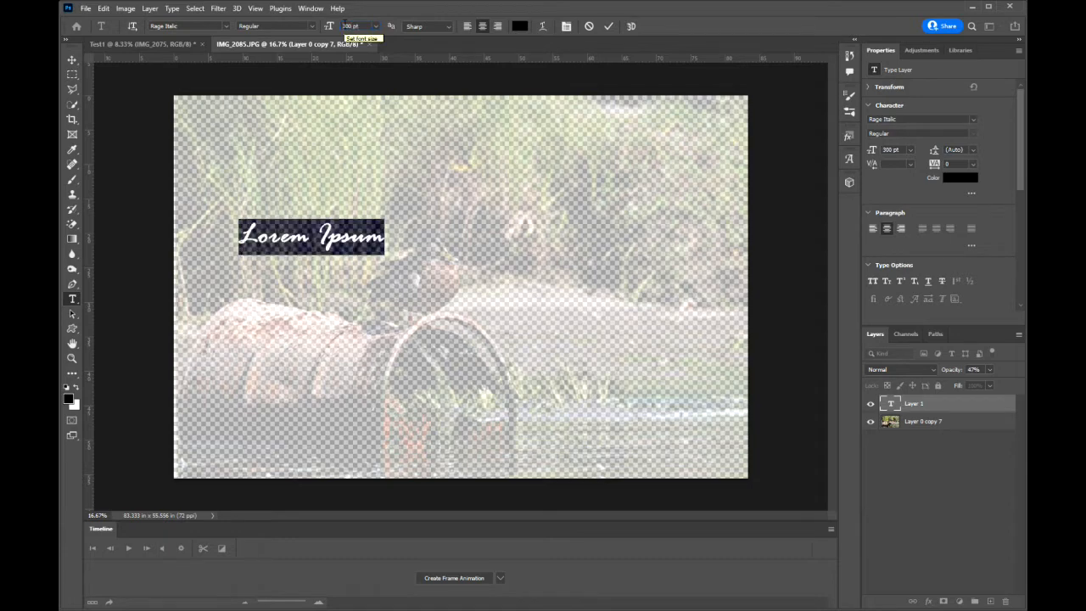
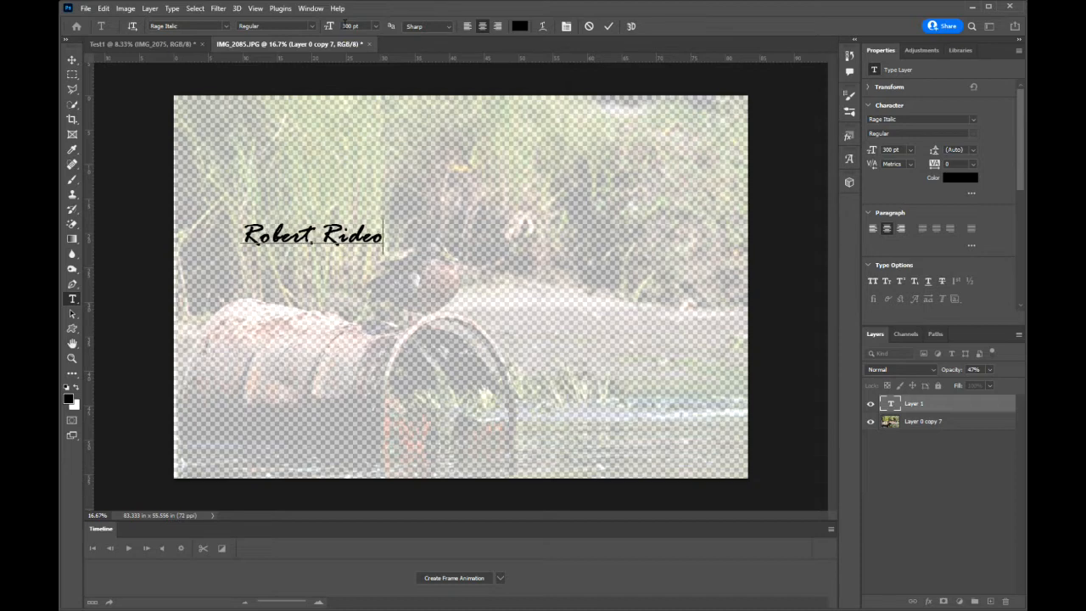
Enlarge the name text to about 266% and place it across the upper part of the picture.
click(72, 59)
drag(326, 242, 432, 207)
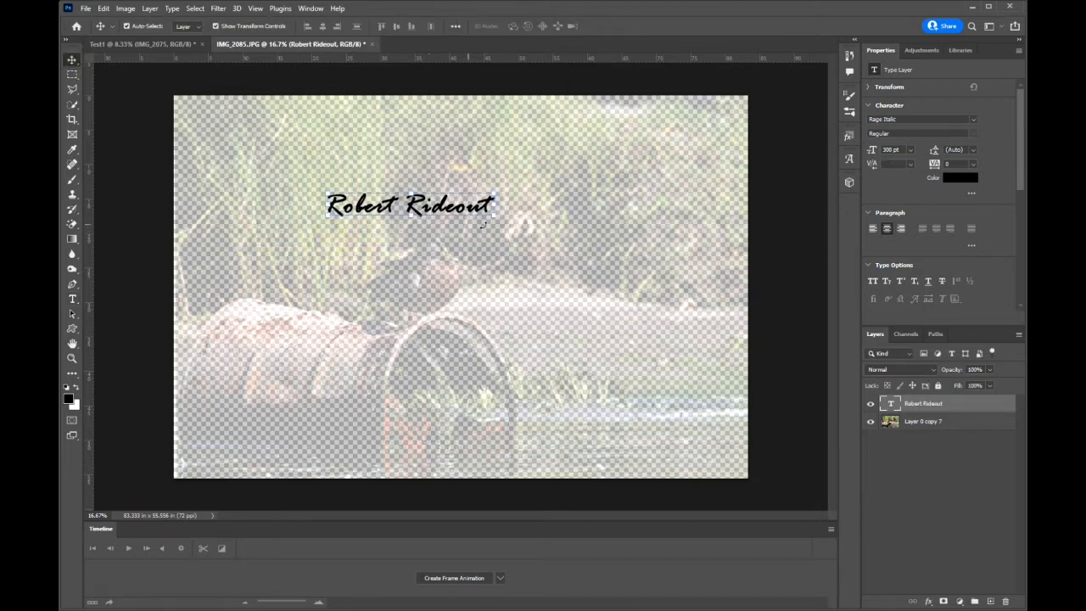
drag(497, 218, 709, 285)
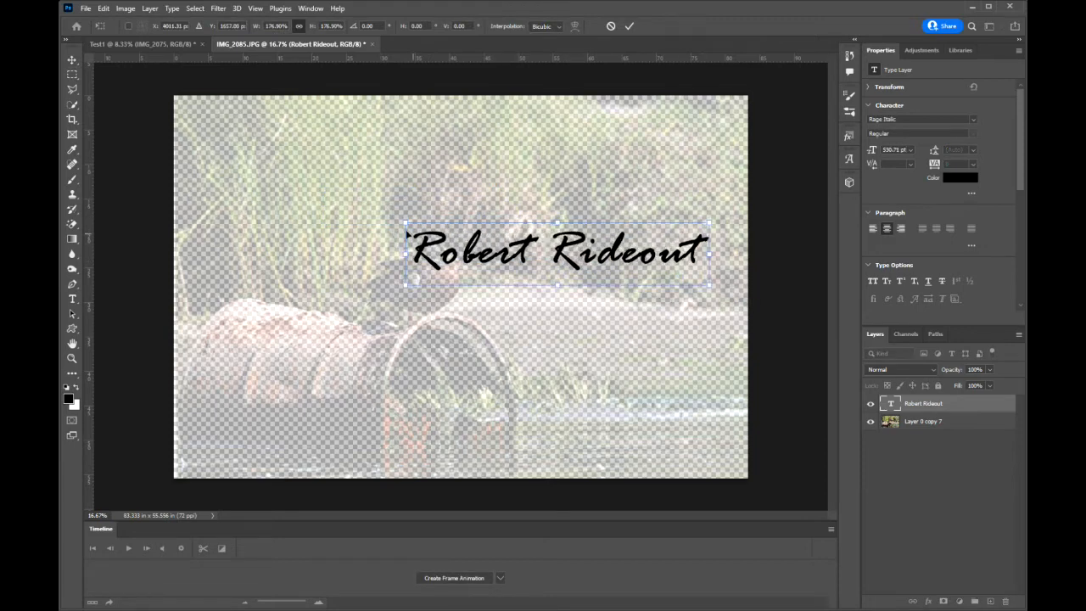
drag(403, 221, 259, 148)
drag(429, 231, 435, 165)
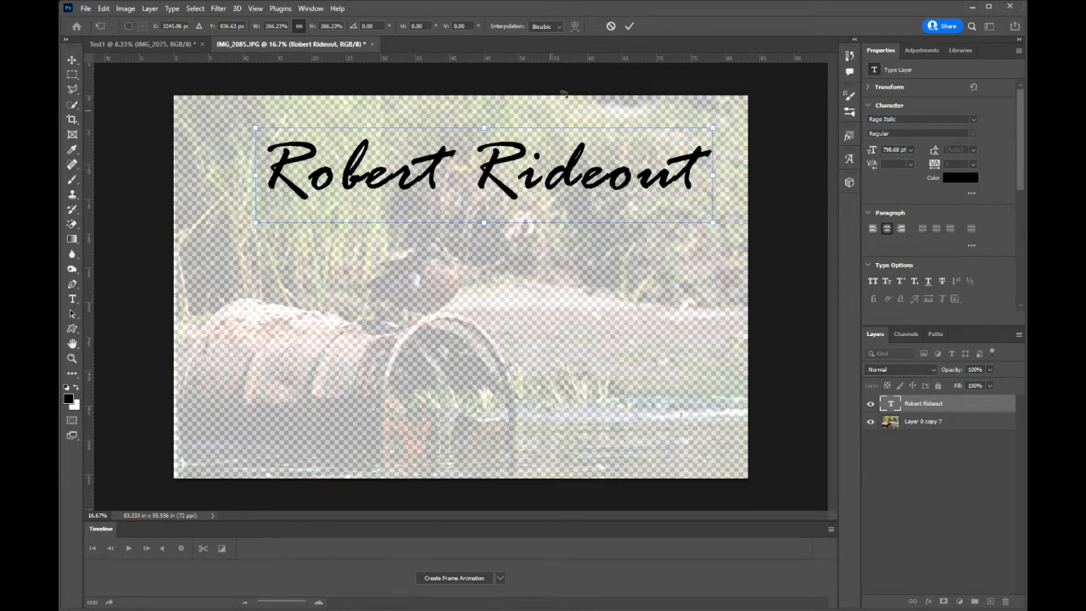
click(628, 25)
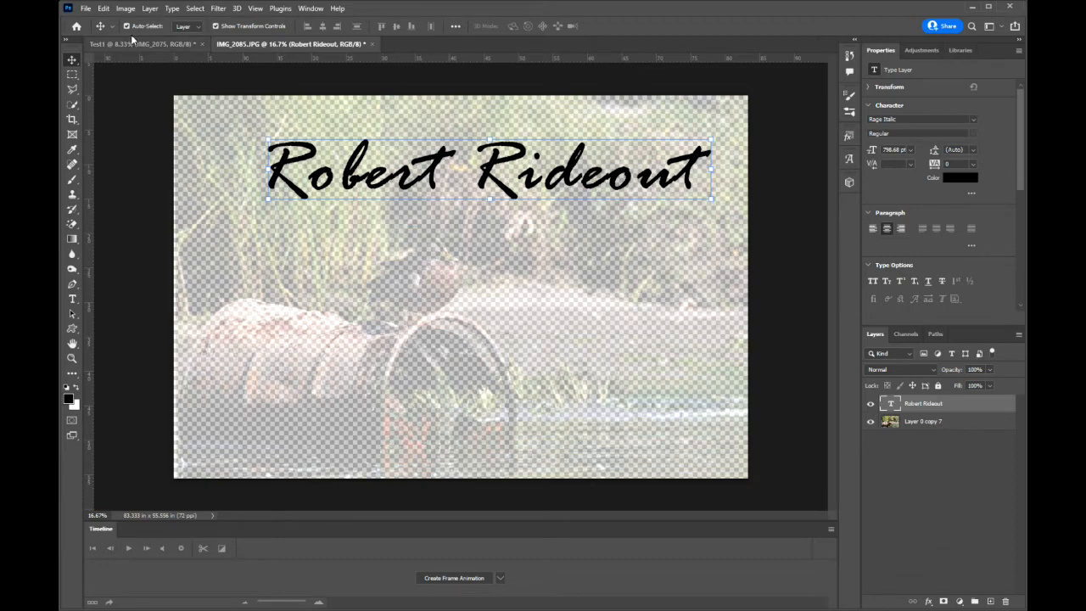
Save a copy of the image as a JPEG named 1 with maximum quality 12.
click(85, 11)
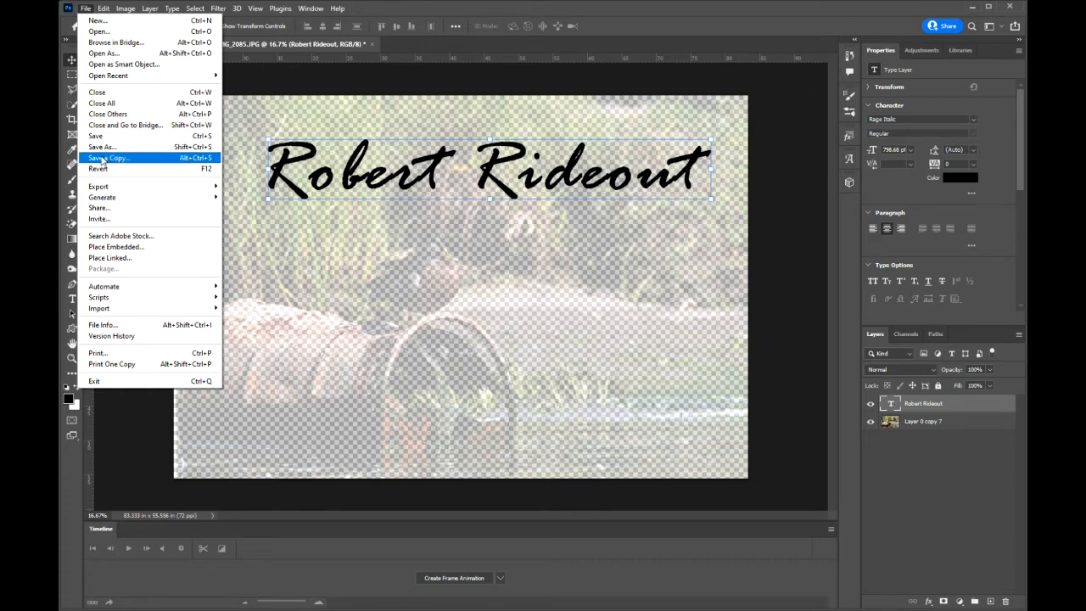
click(102, 159)
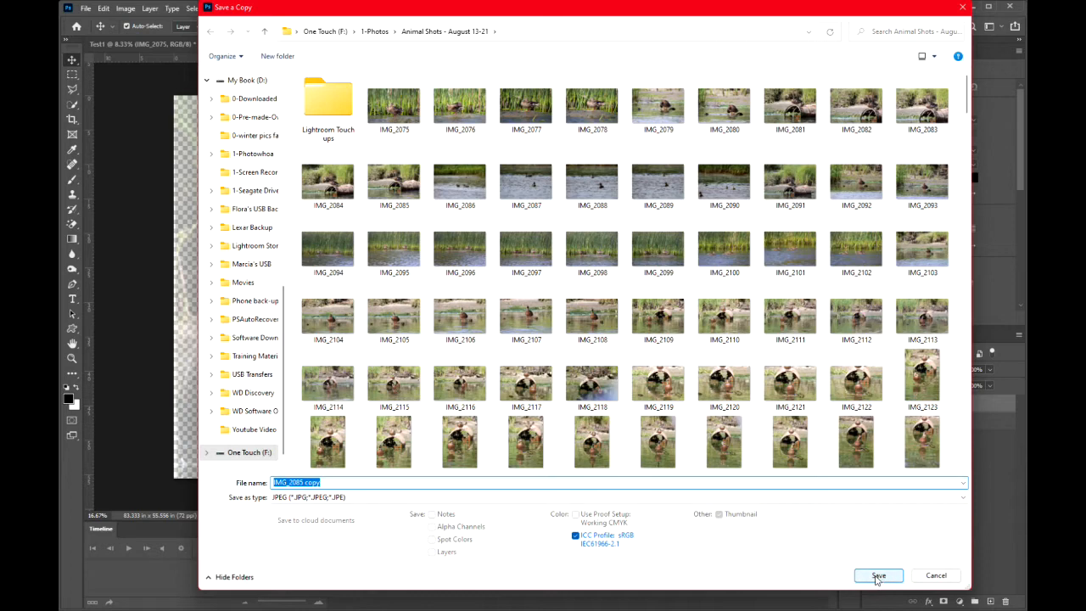
text(1)
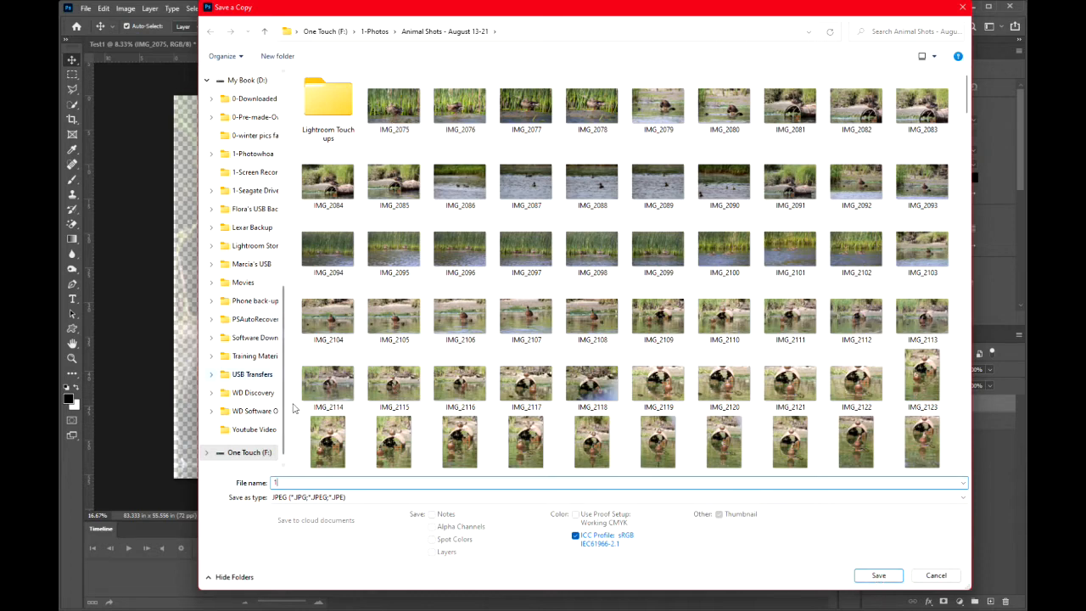
click(307, 501)
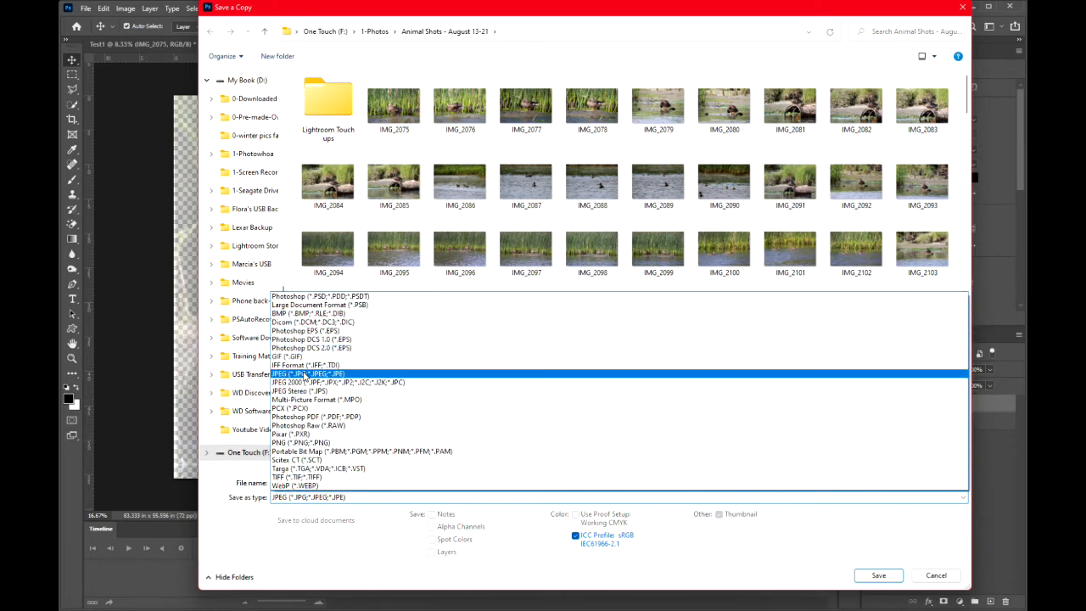
click(875, 576)
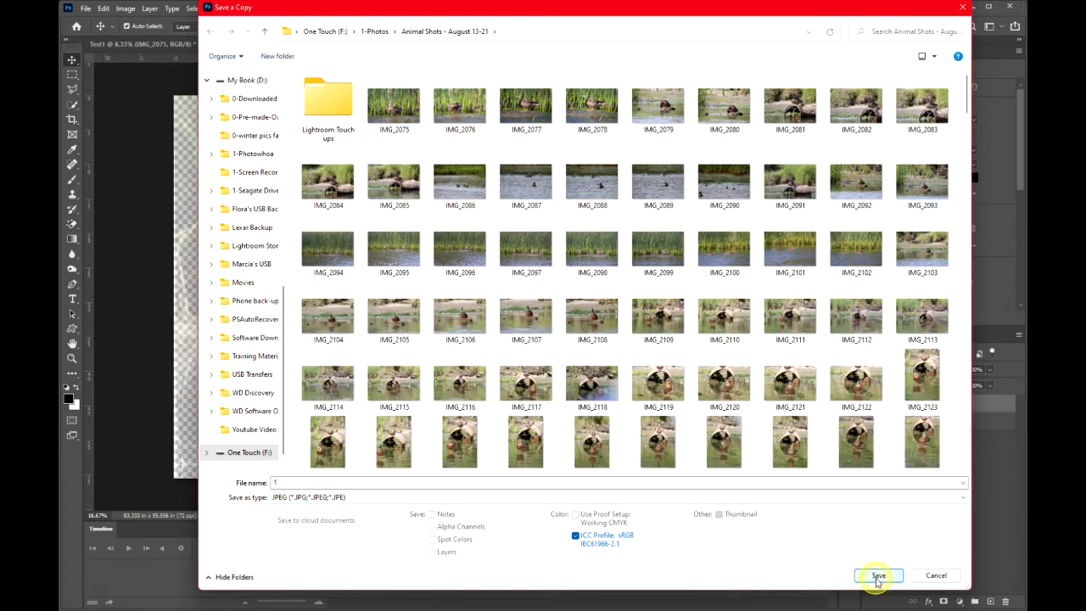
click(877, 576)
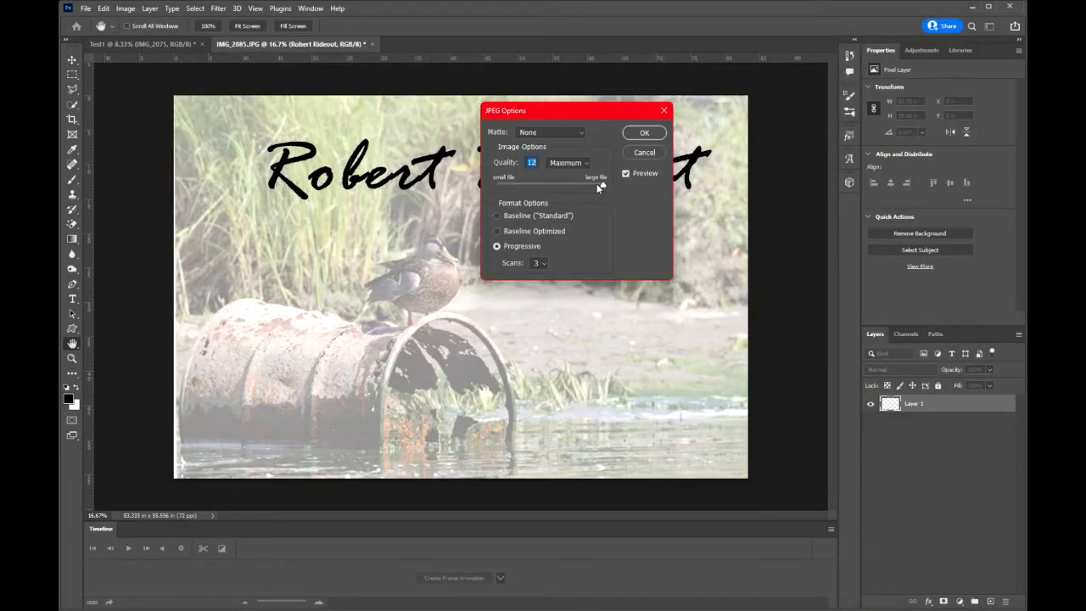
mouse_move(601, 184)
mouse_down()
mouse_move(573, 181)
mouse_move(597, 186)
mouse_up()
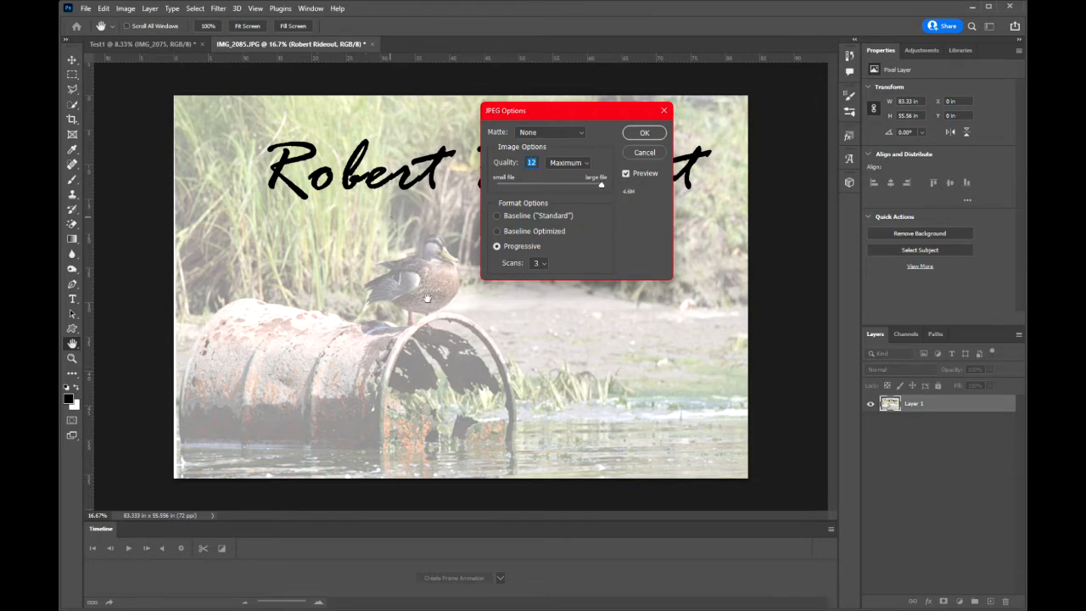
click(644, 133)
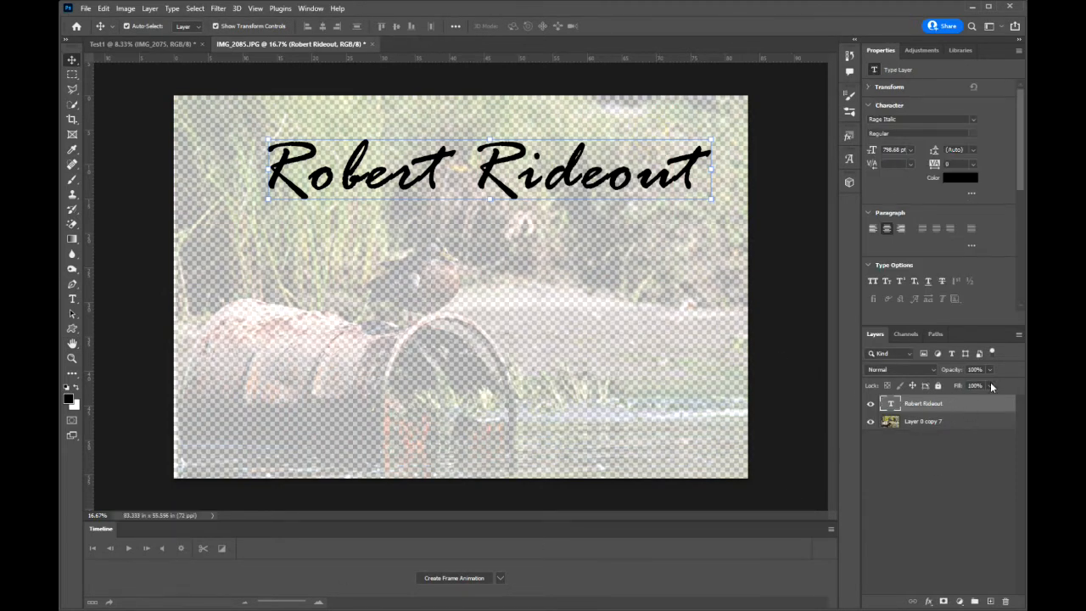
Restore Layer 0 copy 7 to 100% opacity, and save a JPEG copy named IMG_20852 copy at quality 12.
click(933, 420)
drag(986, 382, 1018, 384)
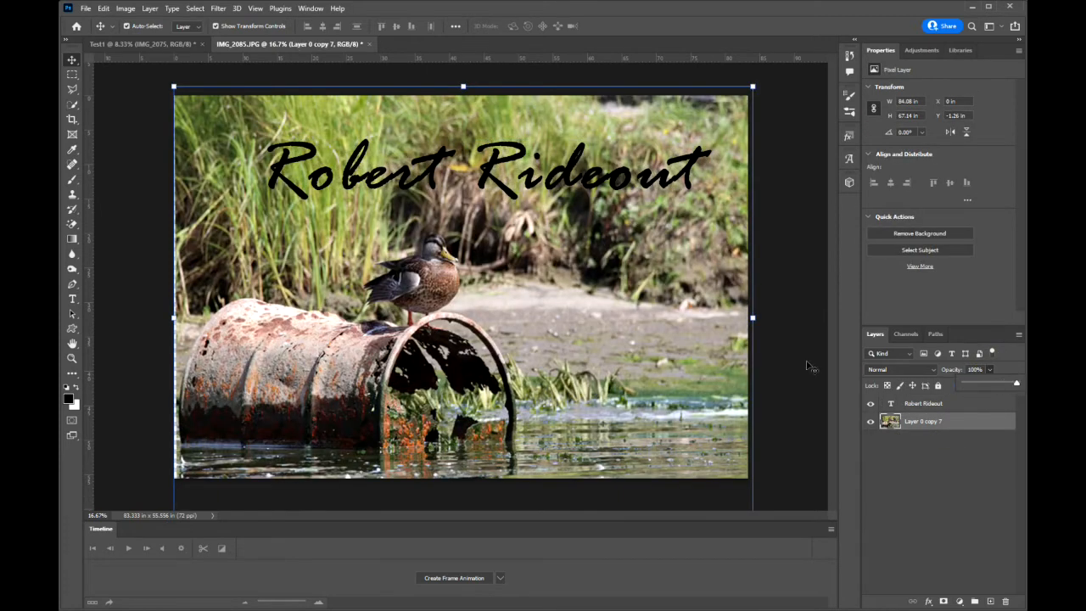
click(86, 7)
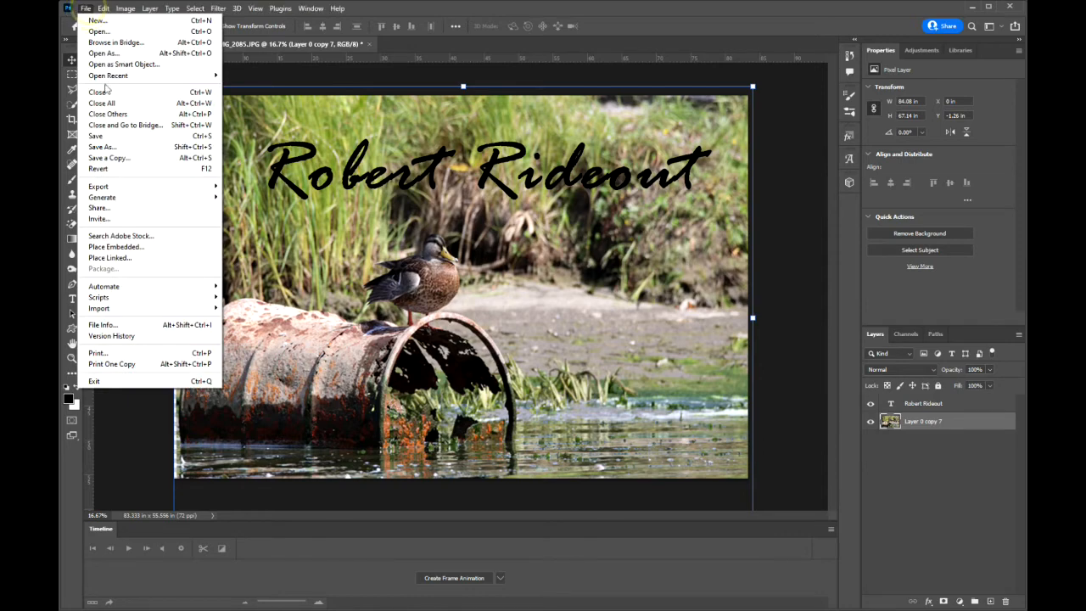
click(113, 158)
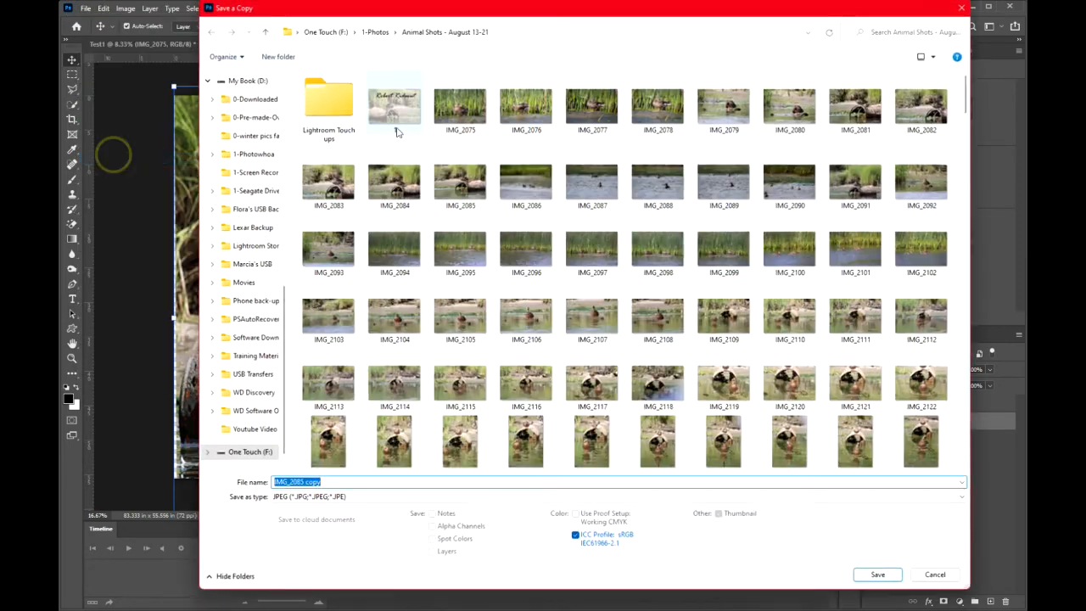
click(303, 481)
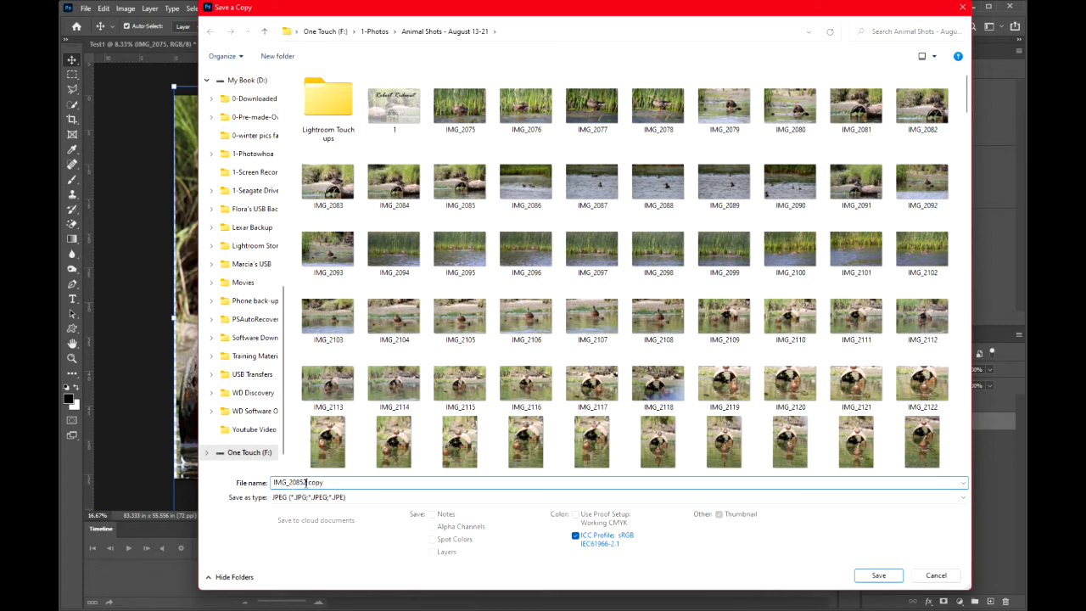
click(878, 575)
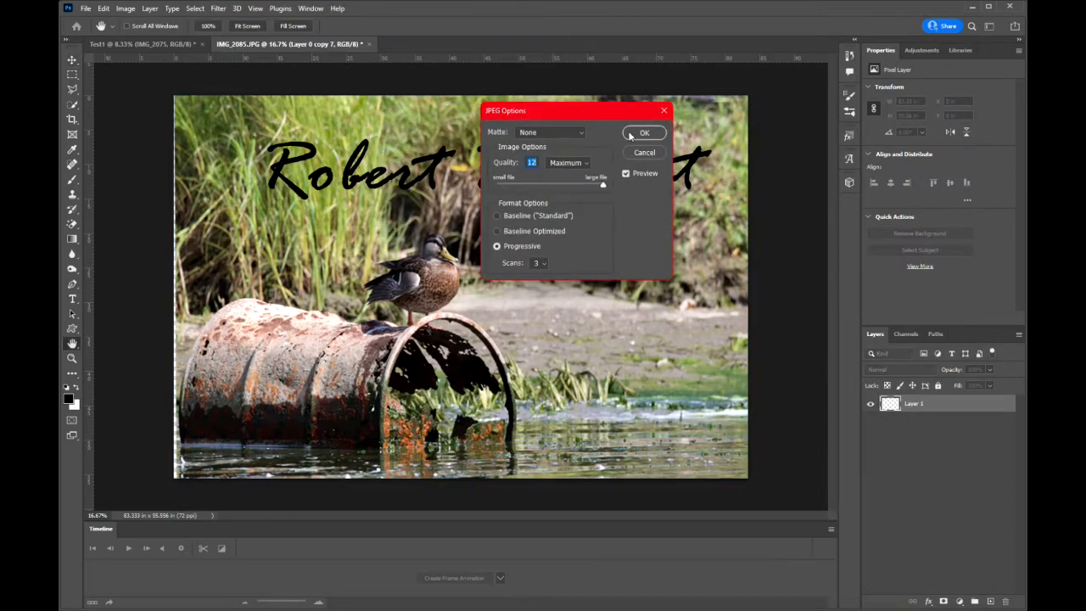
click(643, 134)
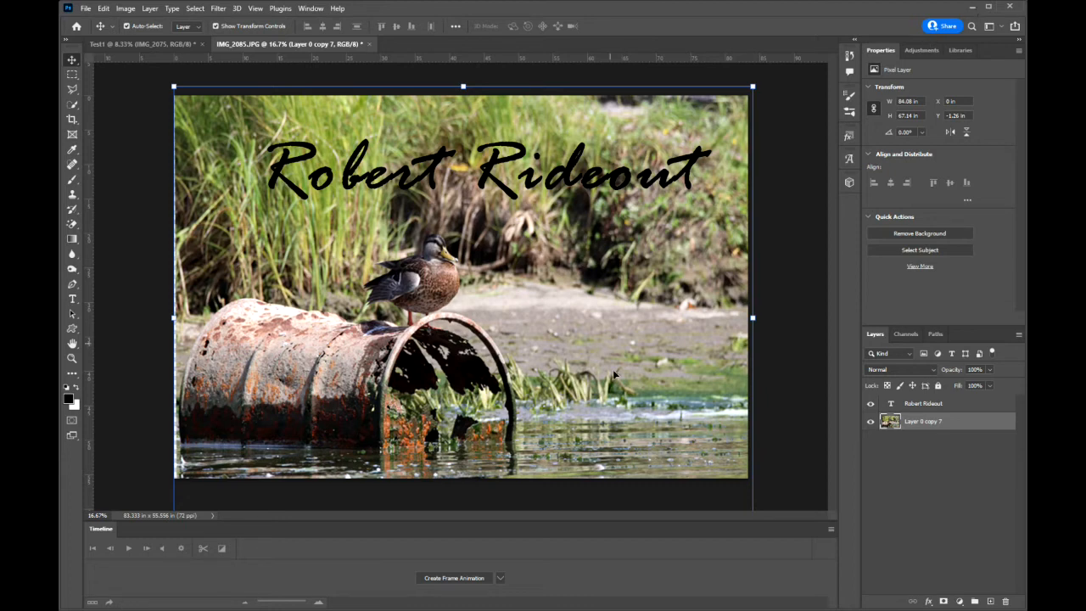
Open a new File Explorer window and move it fully into view over Photoshop.
mouse_move(509, 609)
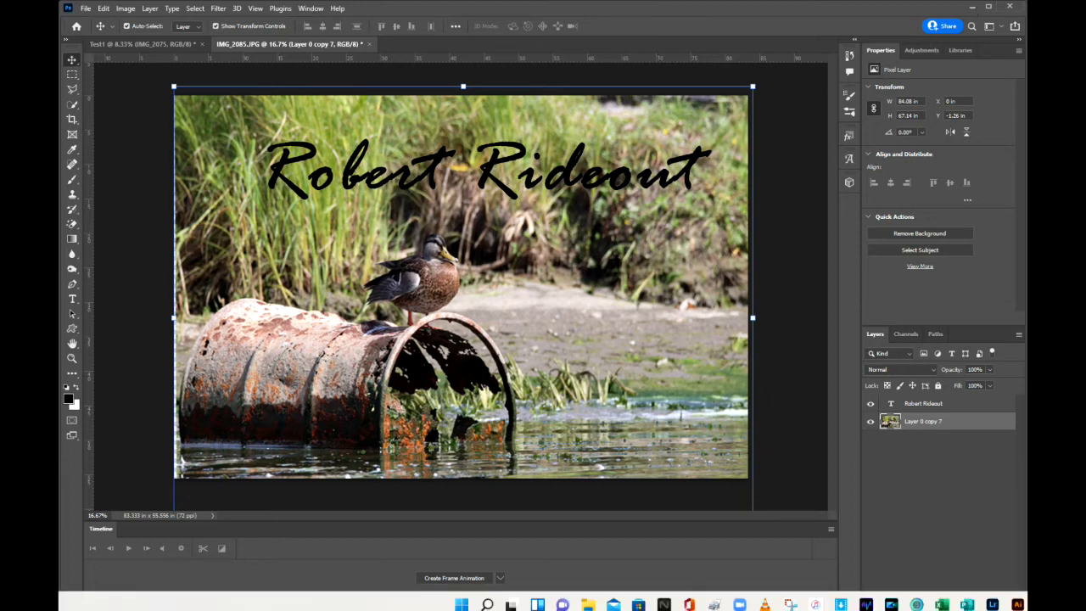
right_click(597, 605)
click(564, 534)
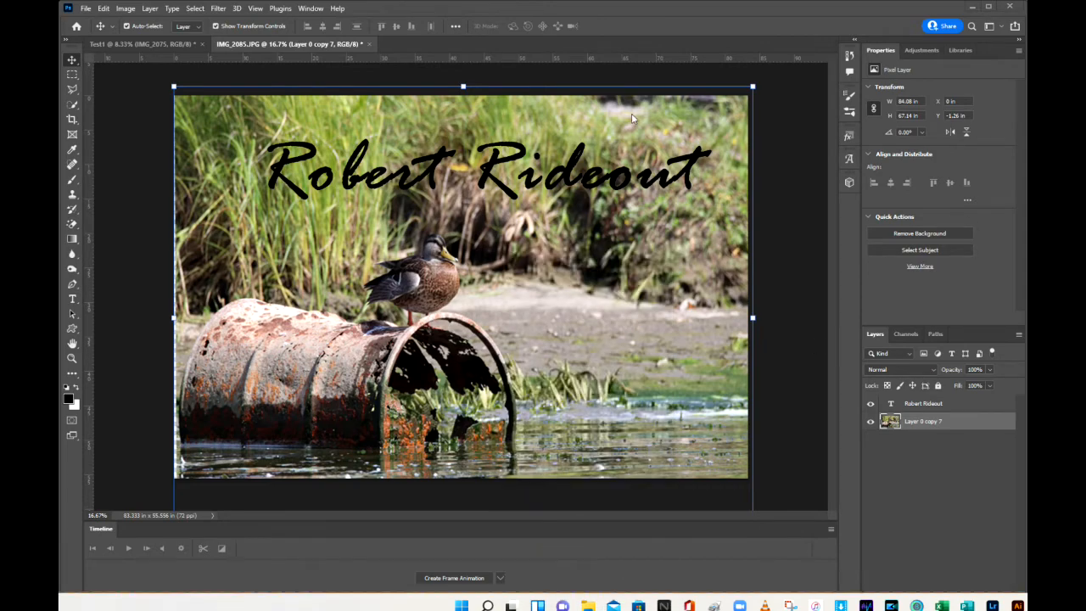
drag(348, 25, 1085, 35)
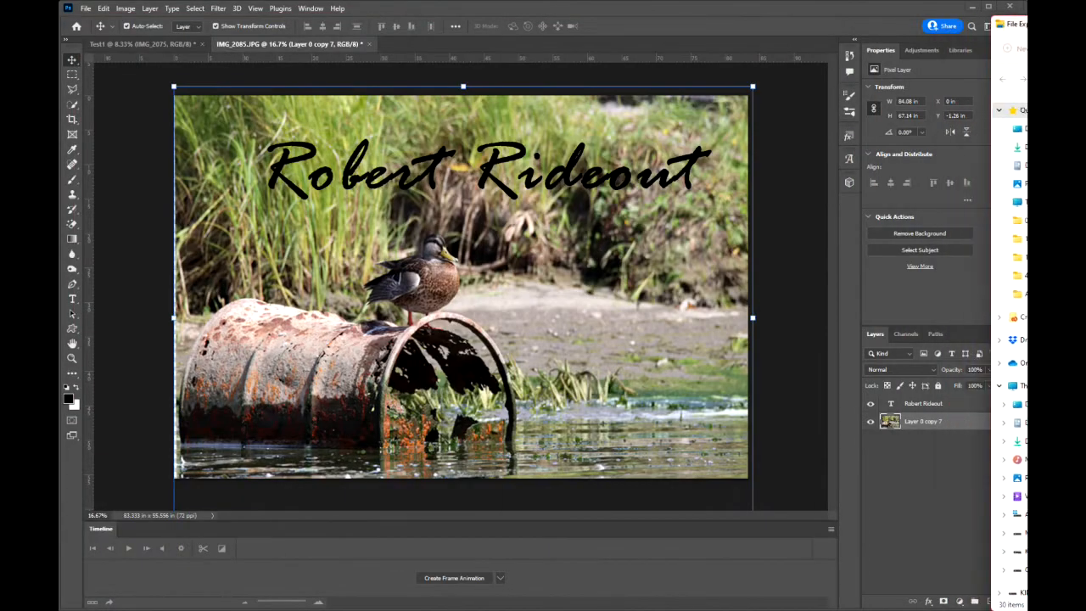
drag(1026, 56, 783, 25)
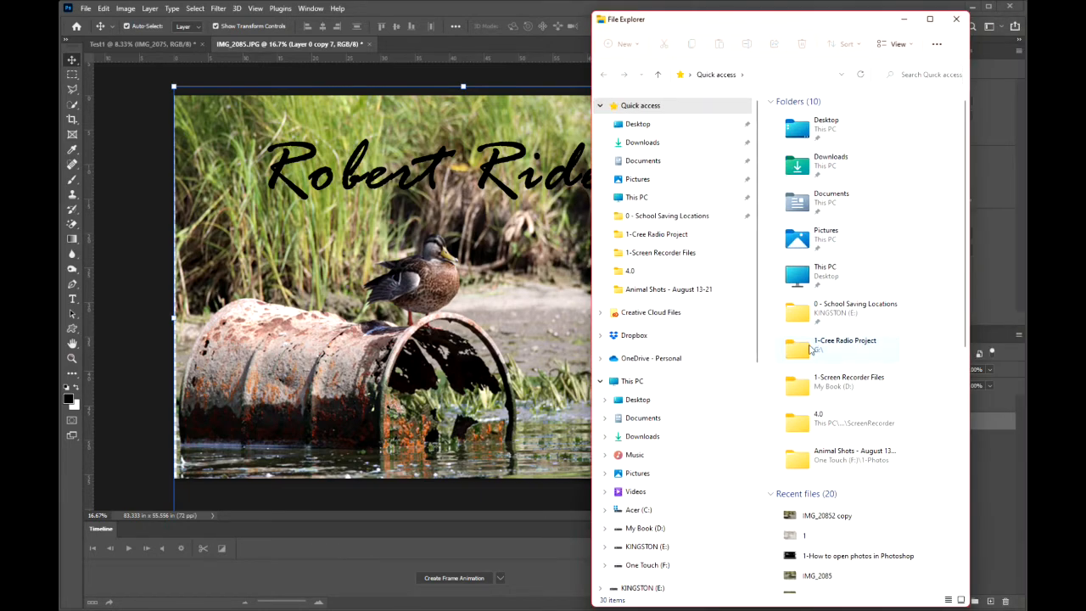
Browse to the Animal Shots - August 13-21 folder in 1-Photos on One Touch (F:), and widen the window.
click(632, 381)
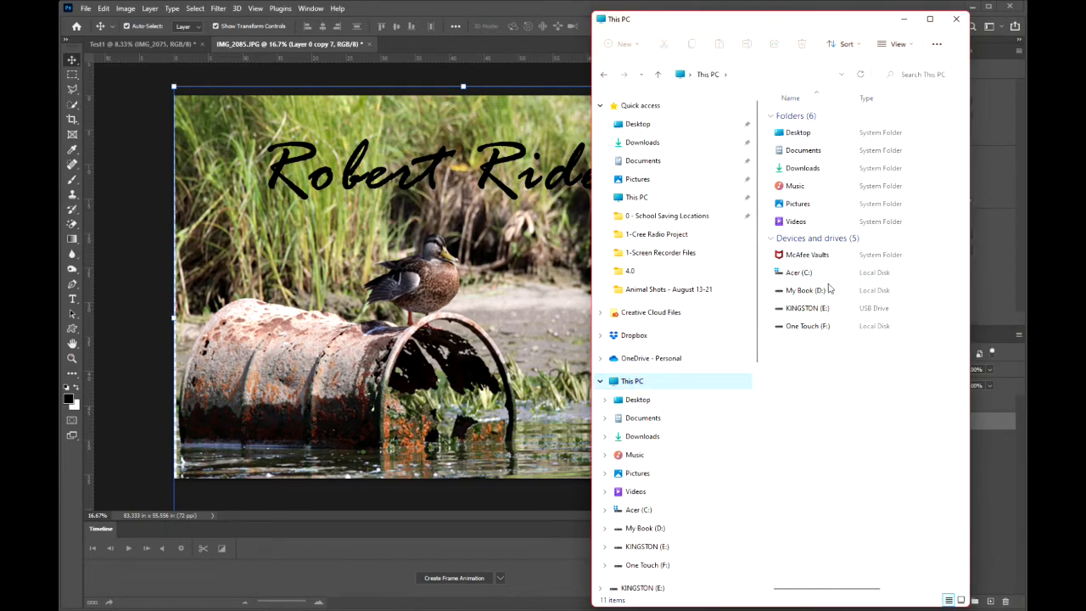
double_click(810, 329)
double_click(861, 131)
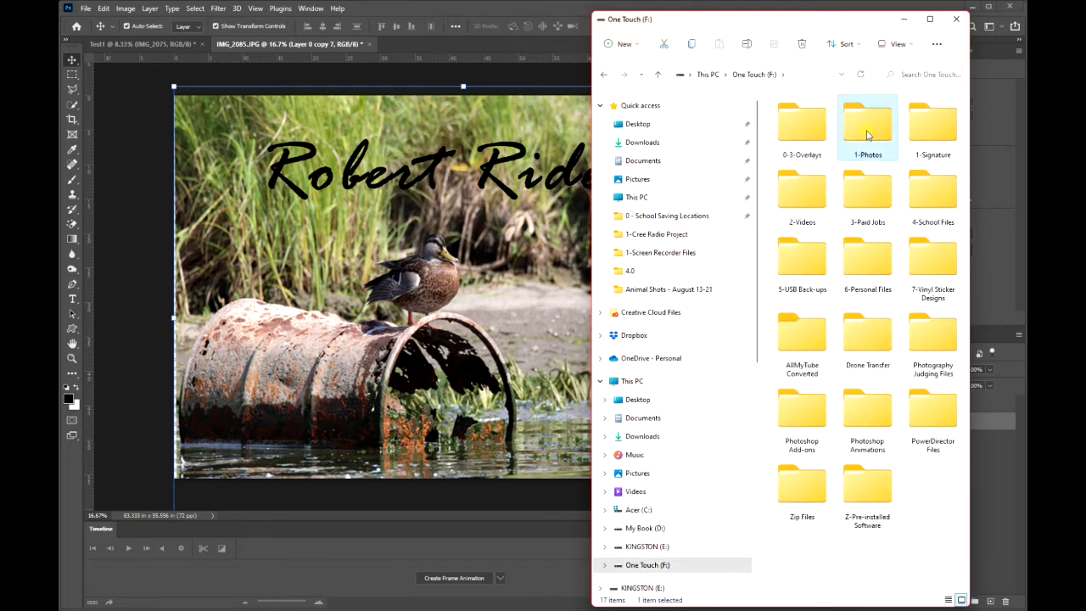
double_click(804, 136)
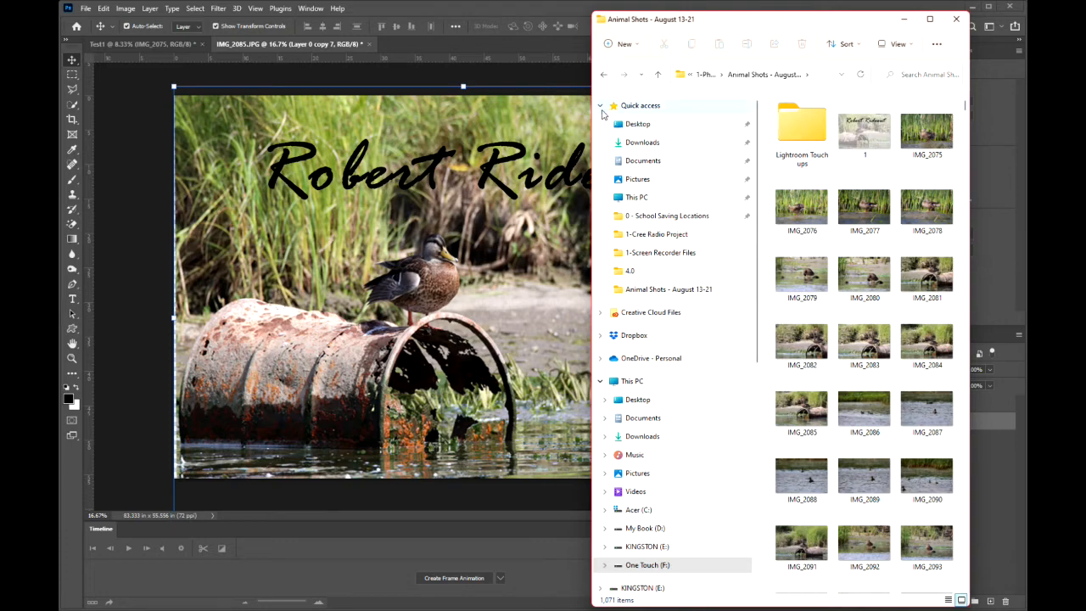
drag(591, 116, 232, 117)
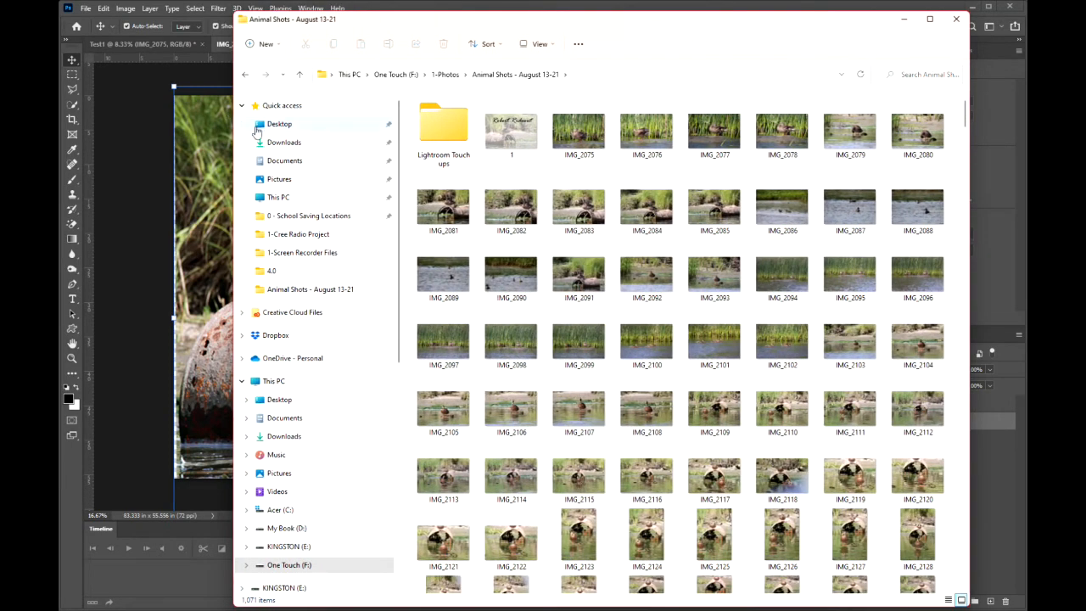
View the saved JPEG named 1 in Photos, and close the viewer.
double_click(515, 138)
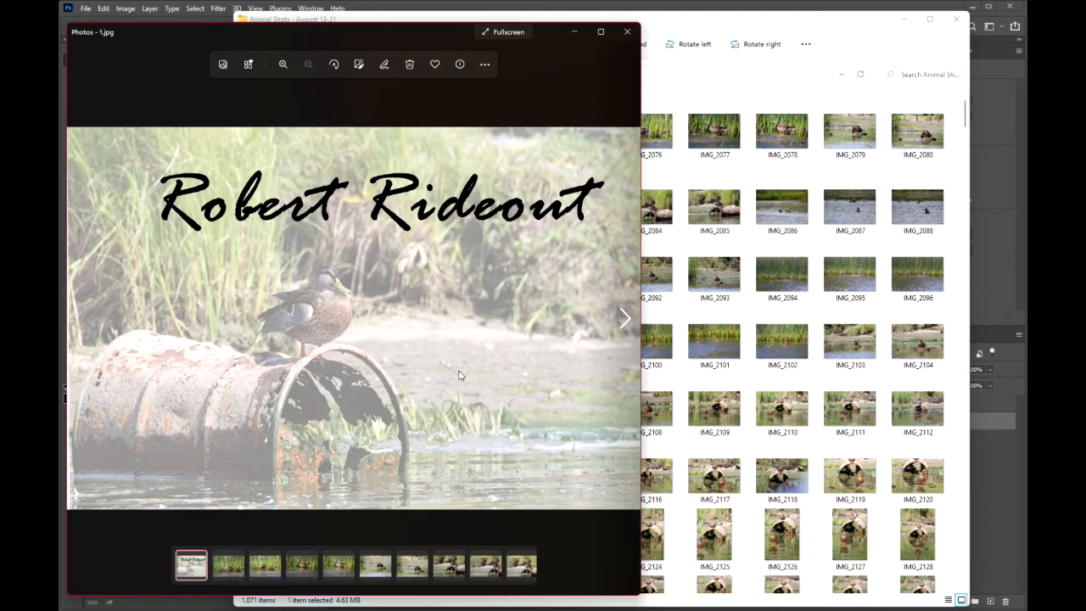
click(627, 31)
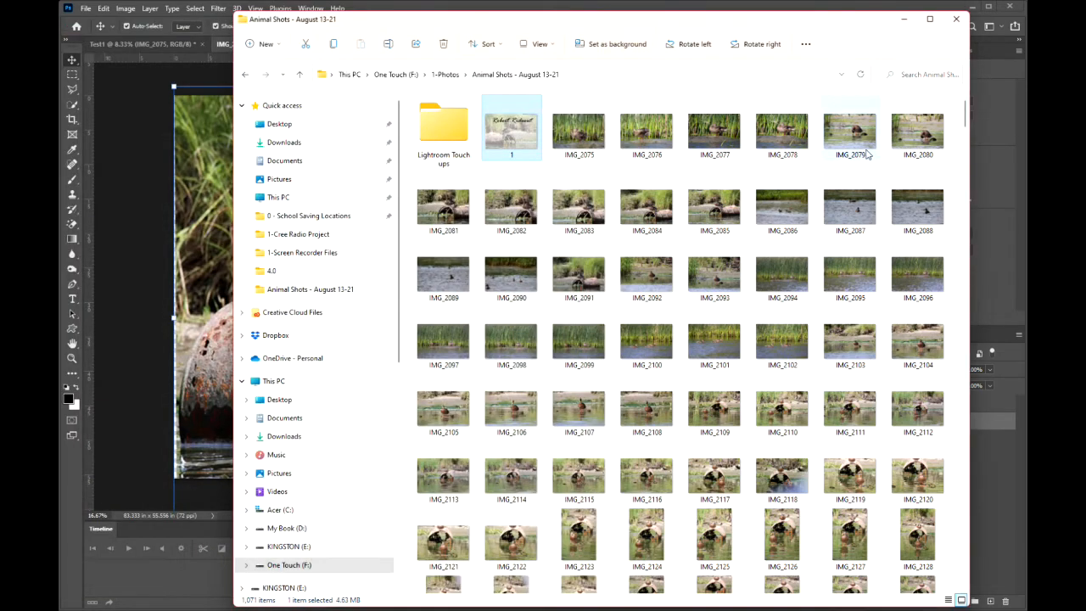
mouse_move(967, 121)
mouse_down()
mouse_move(968, 131)
mouse_move(969, 120)
mouse_up()
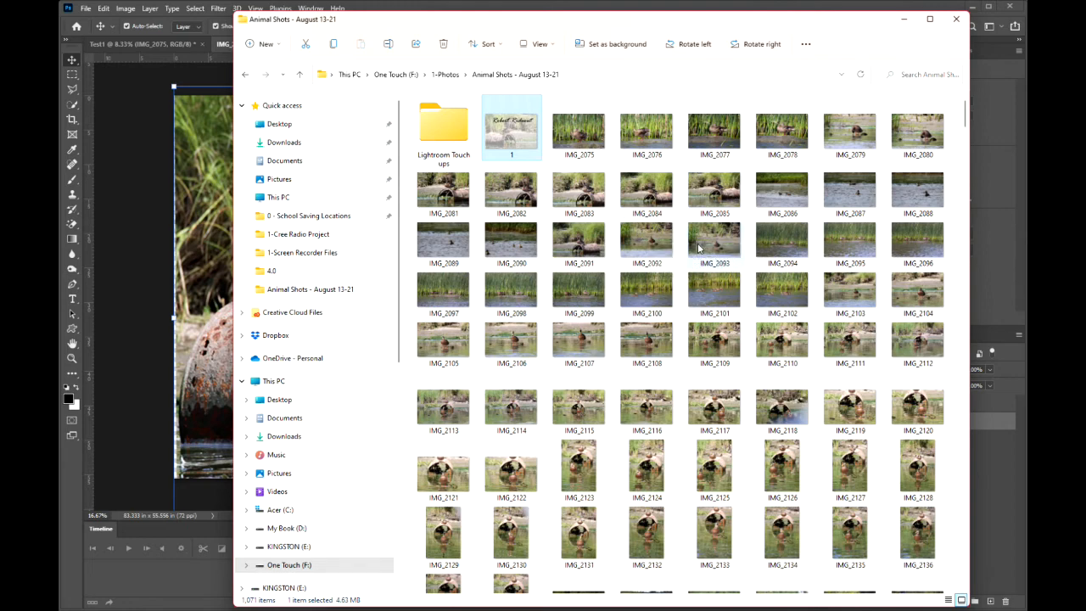
Rename the IMG_20852 copy file at the end of the Animal Shots - August 13-21 folder as 2.
scroll(689, 253, down, 12)
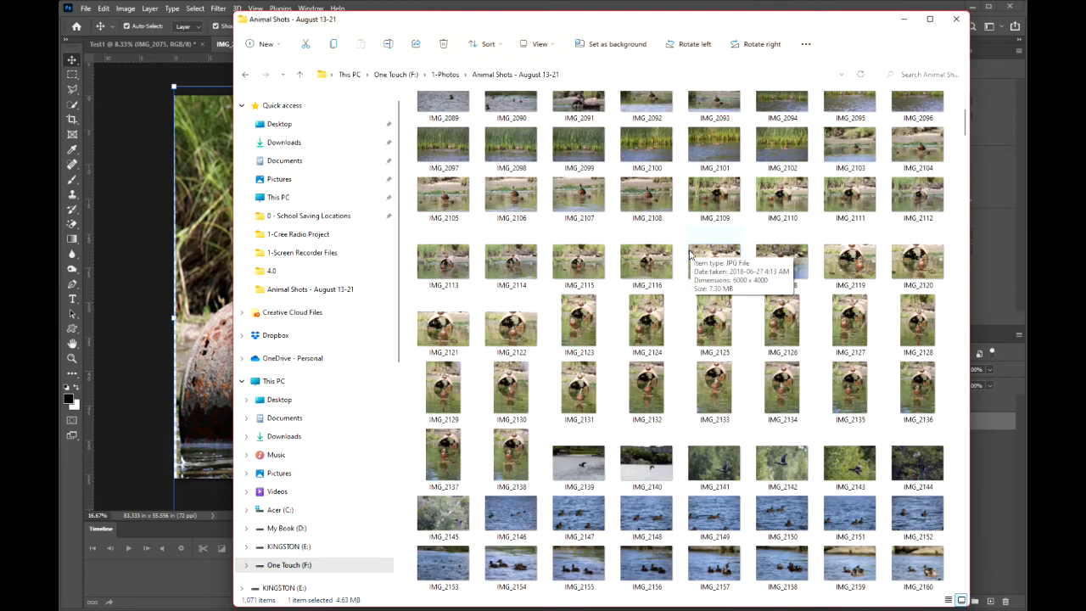
scroll(690, 252, down, 20)
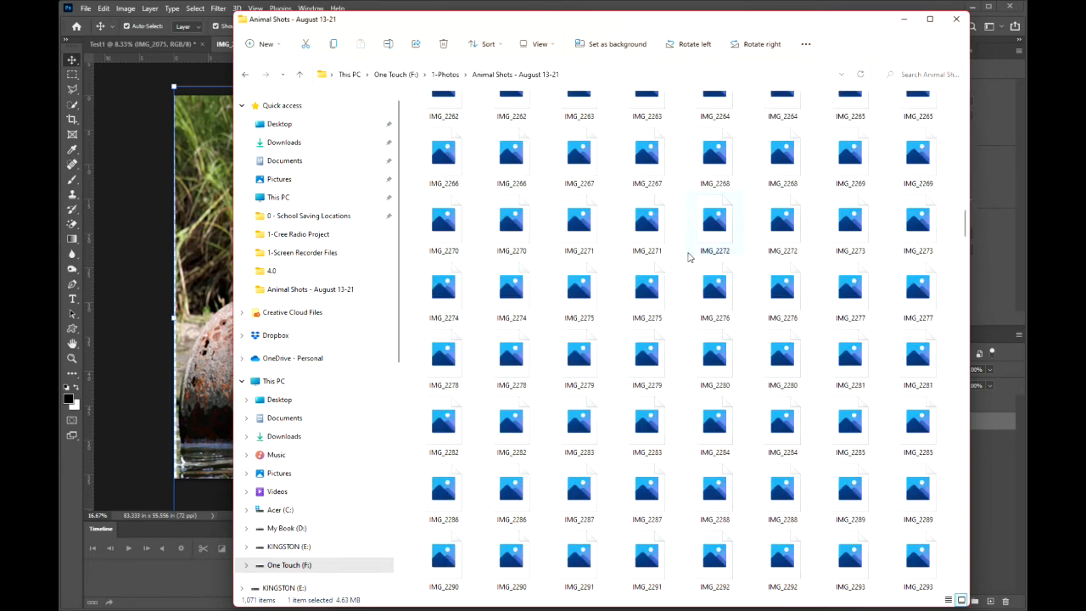
scroll(883, 299, down, 20)
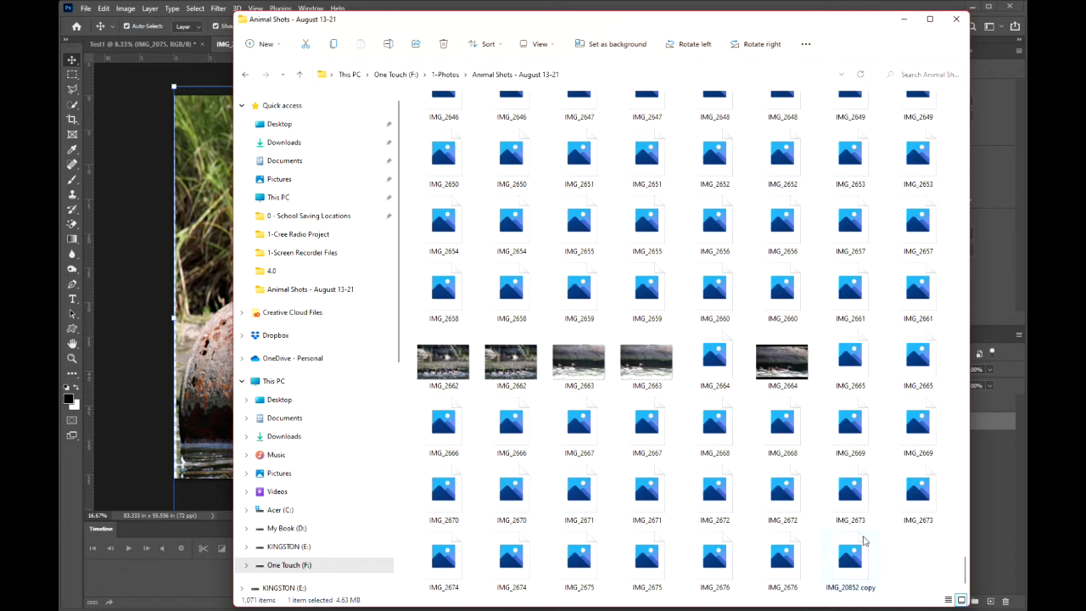
click(848, 585)
click(849, 587)
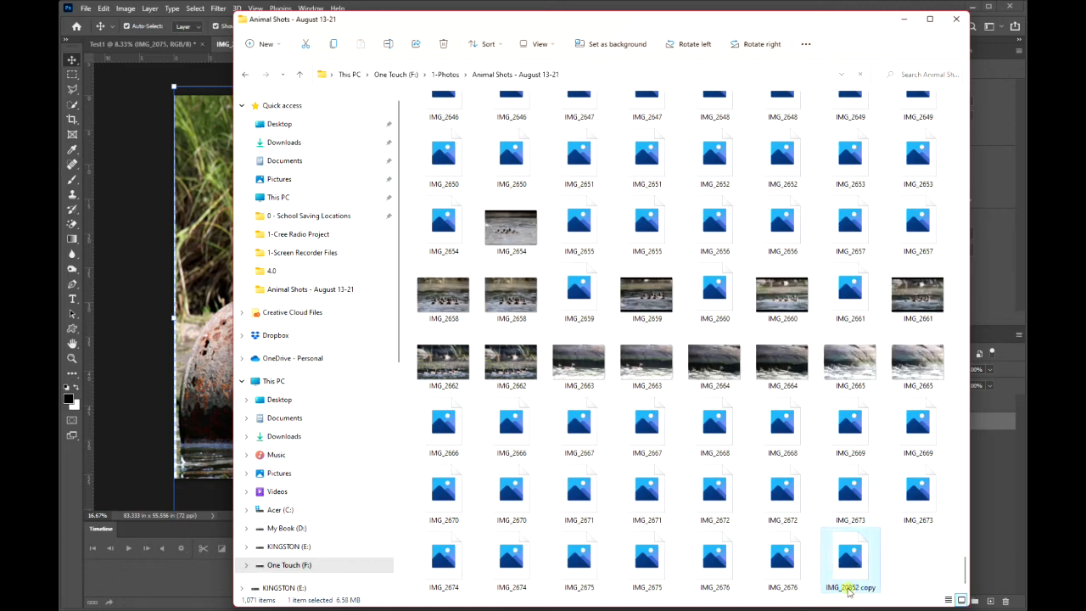
text(2)
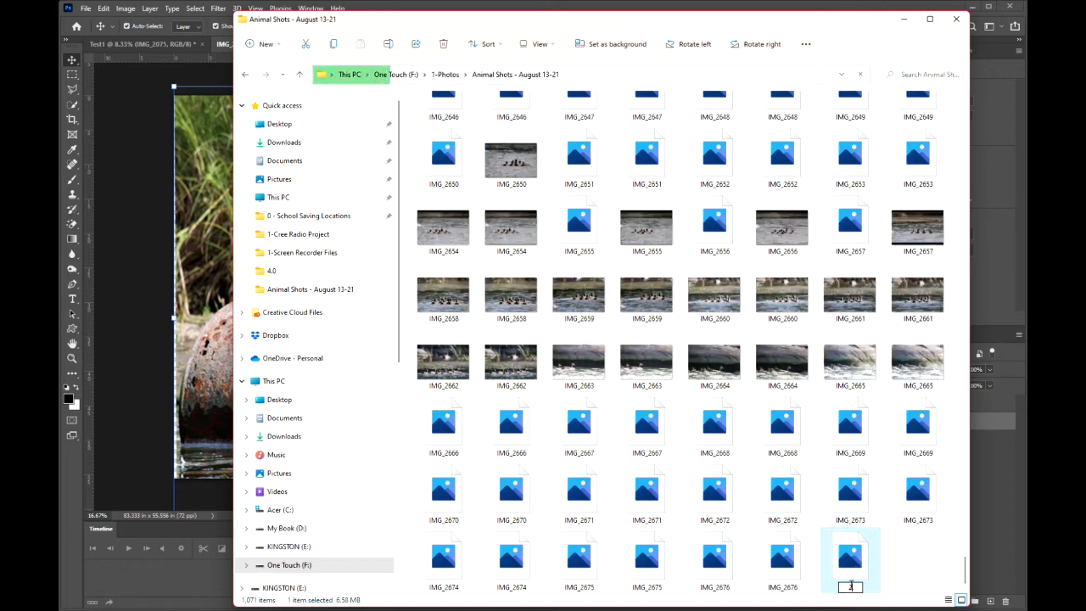
click(895, 576)
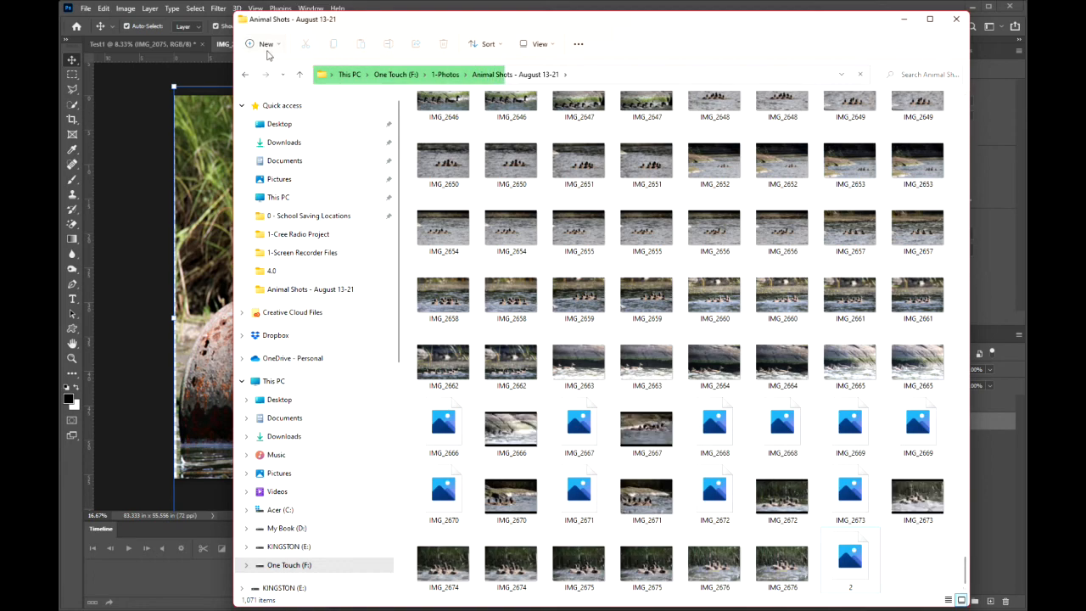
Reopen the Animal Shots - August 13-21 folder to compare JPEGs 1 and 2 in Photos, and close the viewer and File Explorer.
click(245, 73)
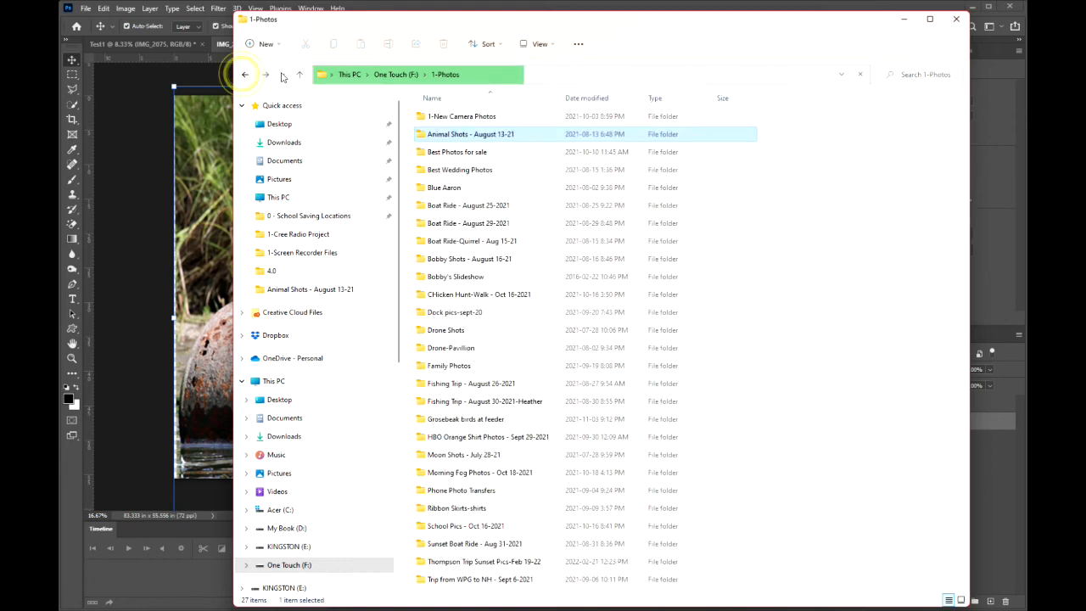
double_click(454, 135)
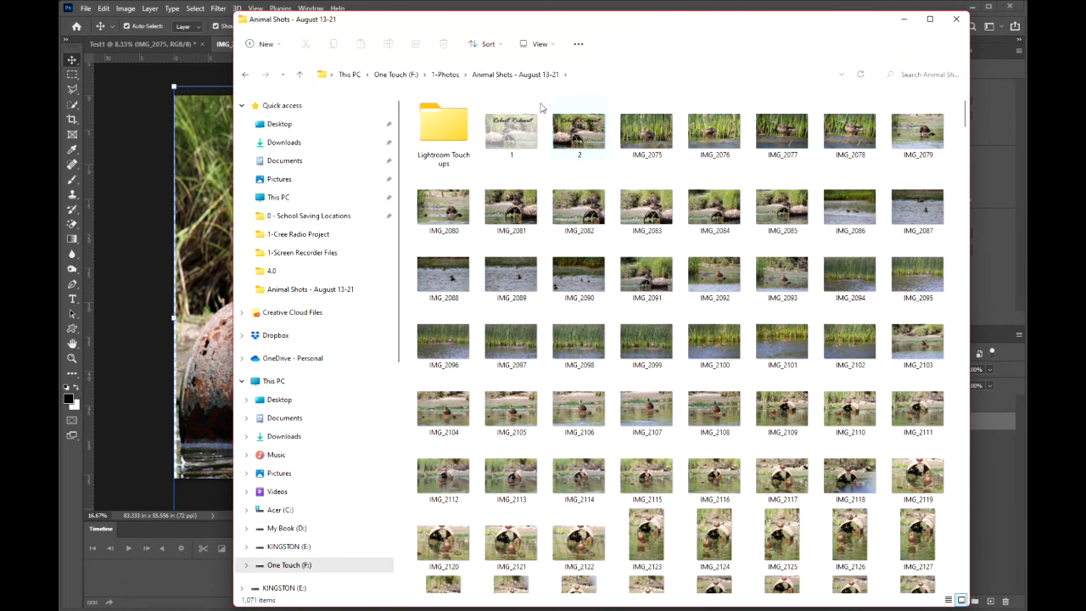
double_click(512, 132)
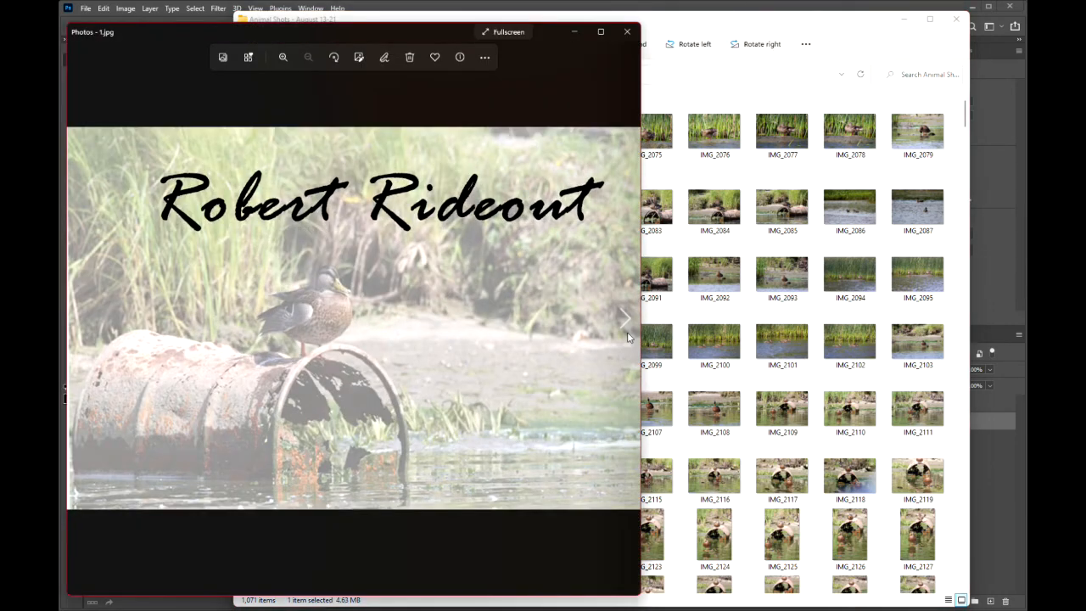
click(625, 319)
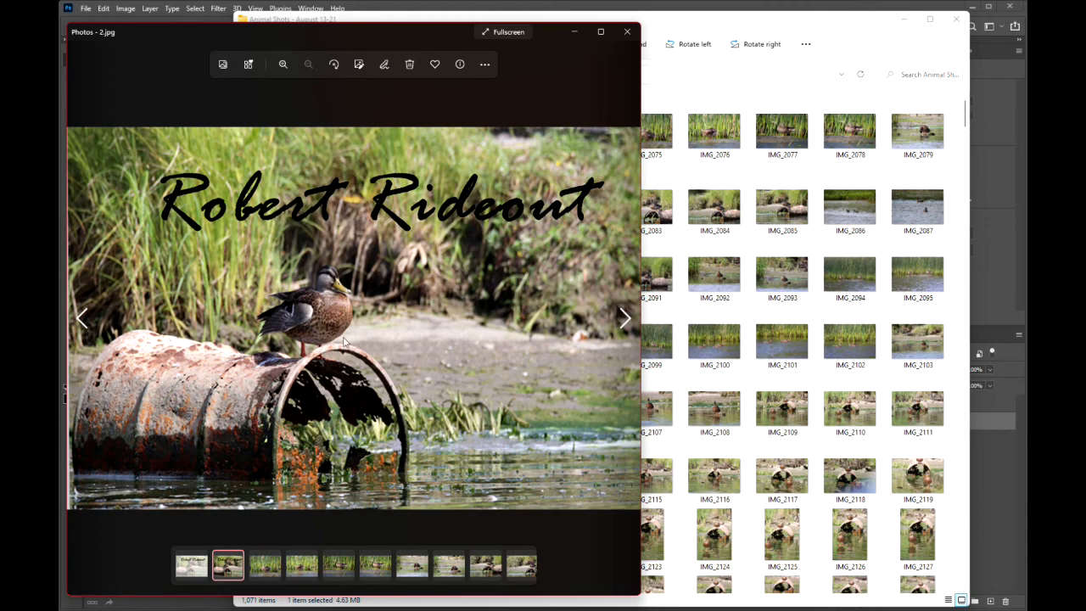
click(82, 318)
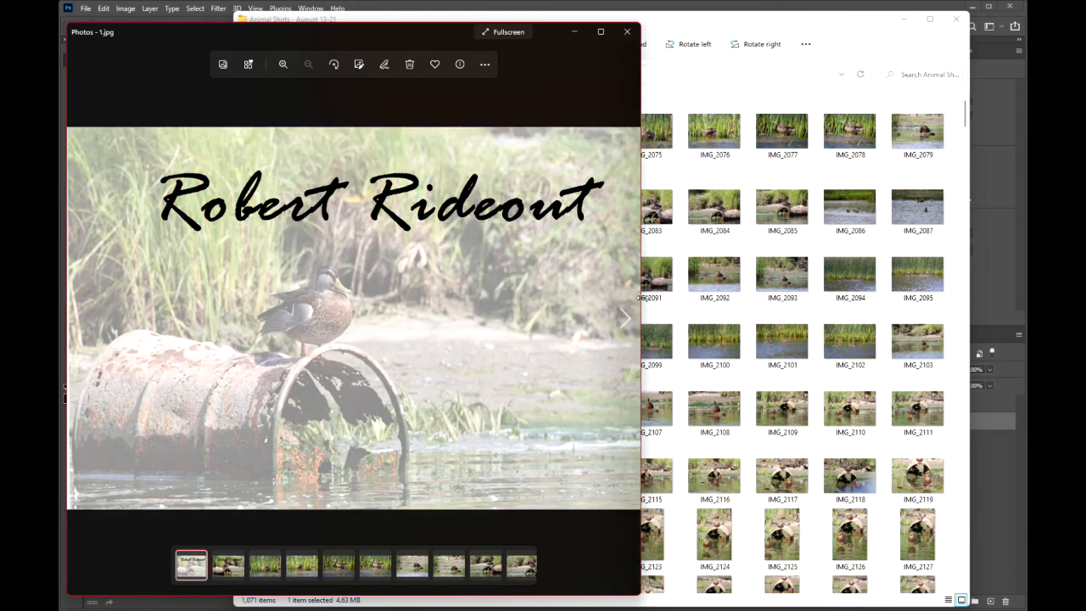
click(626, 318)
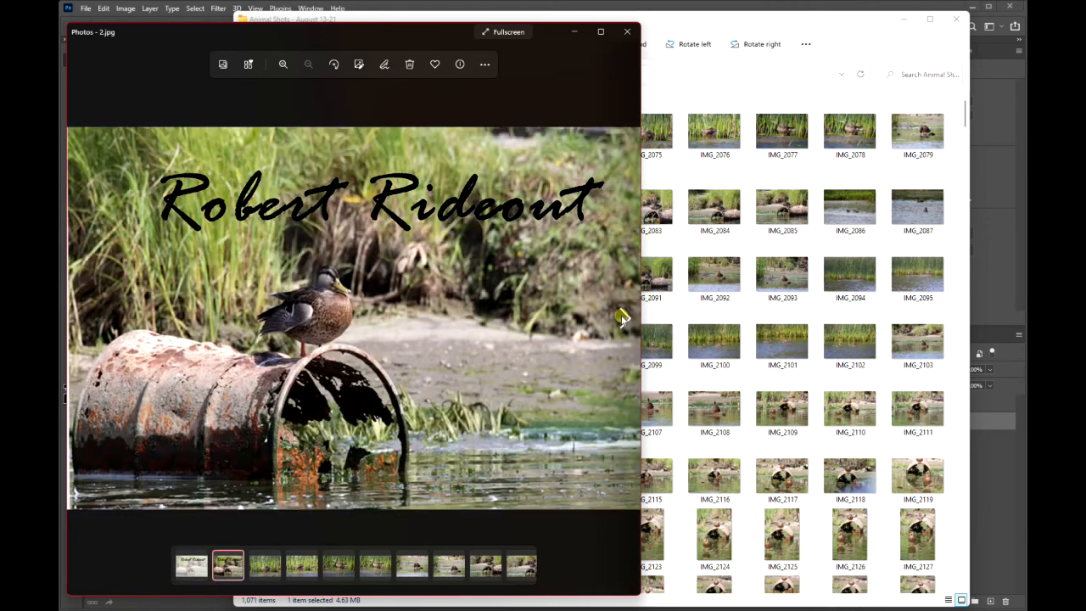
click(626, 32)
click(955, 19)
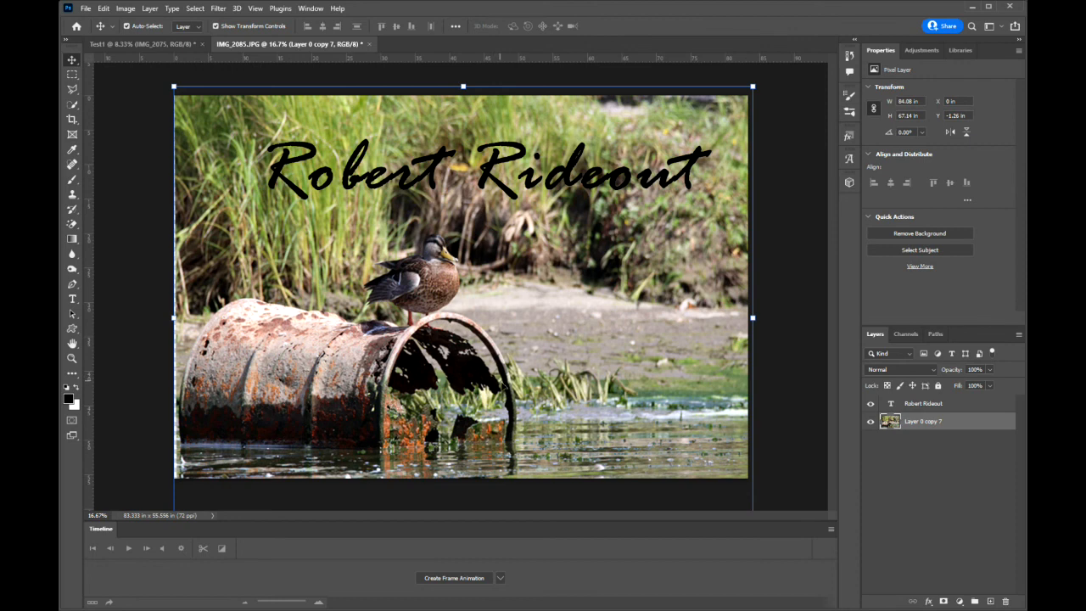
mouse_move(920, 609)
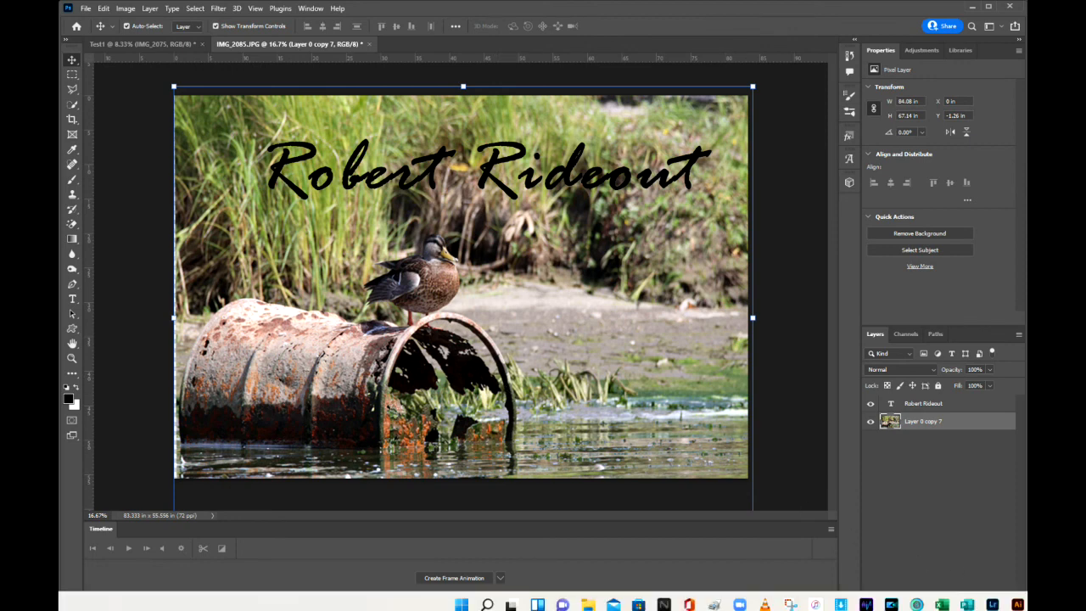